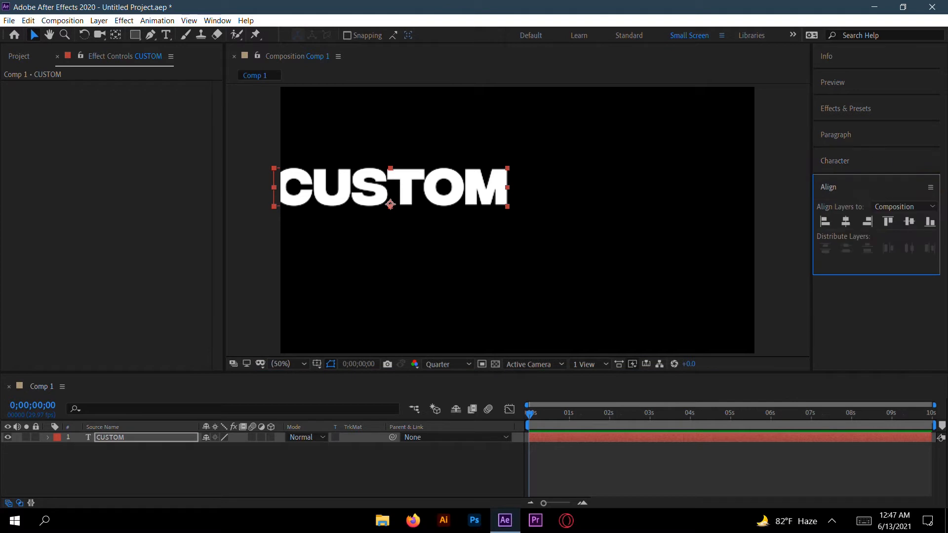
Center the CUSTOM text horizontally and vertically in the composition and center its anchor point on the text
click(850, 224)
click(907, 224)
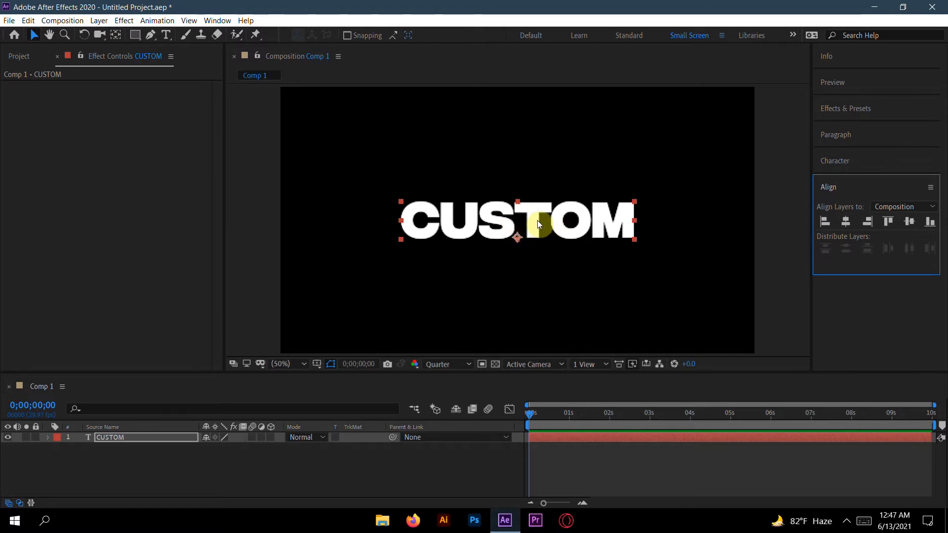
click(116, 36)
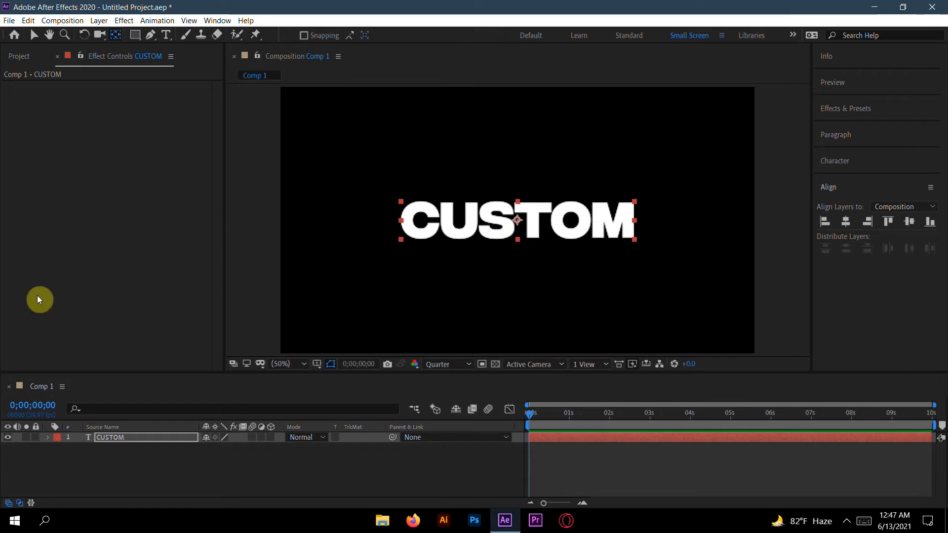
Create a new composition, Comp 2, with the HDTV 1080 29.97 preset and add Comp 1 to it as a layer
click(30, 59)
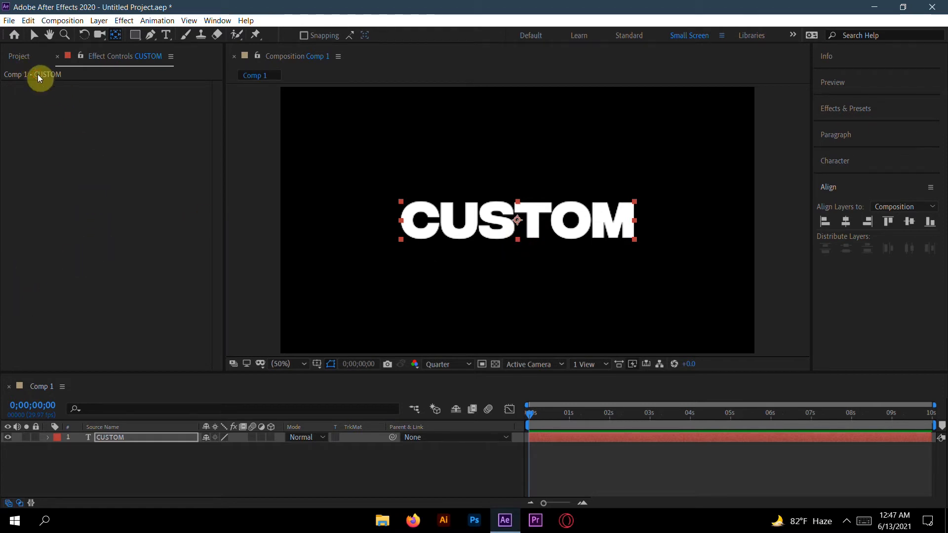
click(35, 367)
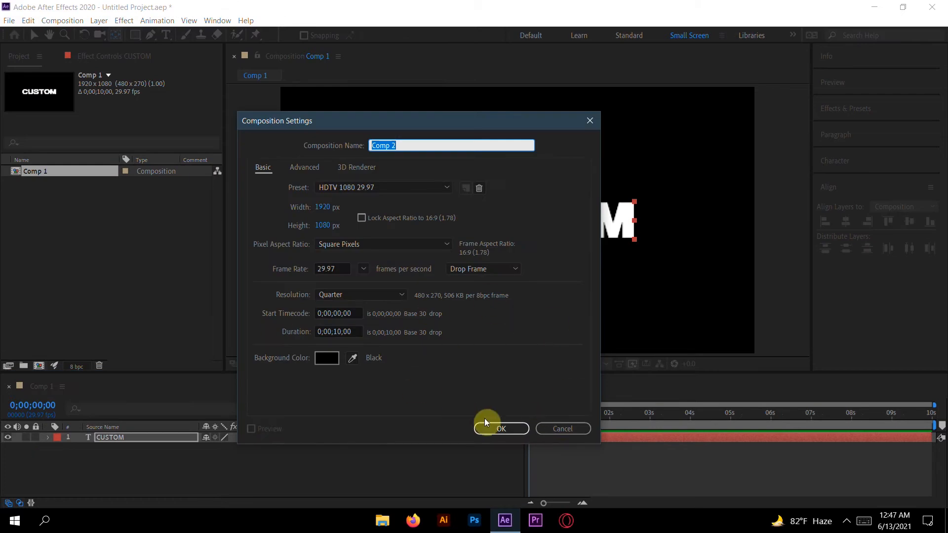
click(492, 429)
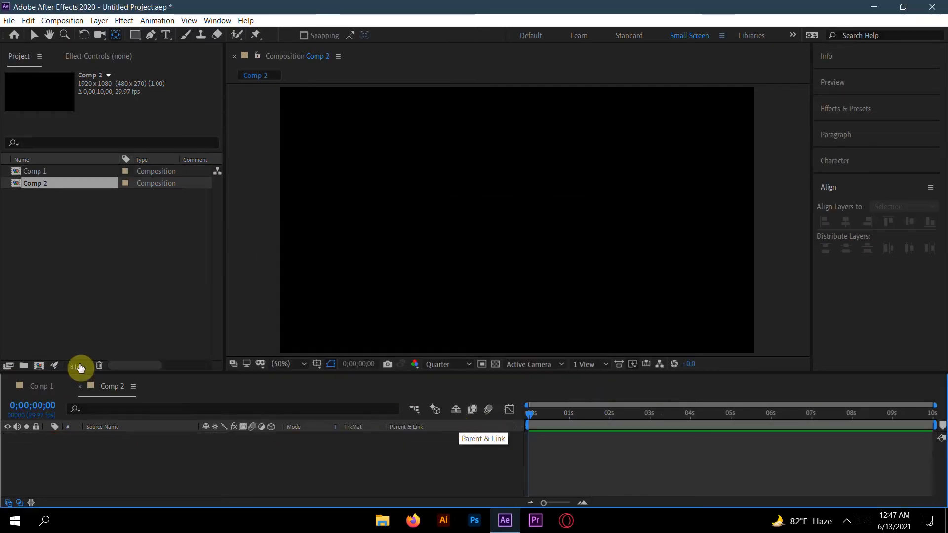
click(76, 173)
drag(46, 171, 79, 448)
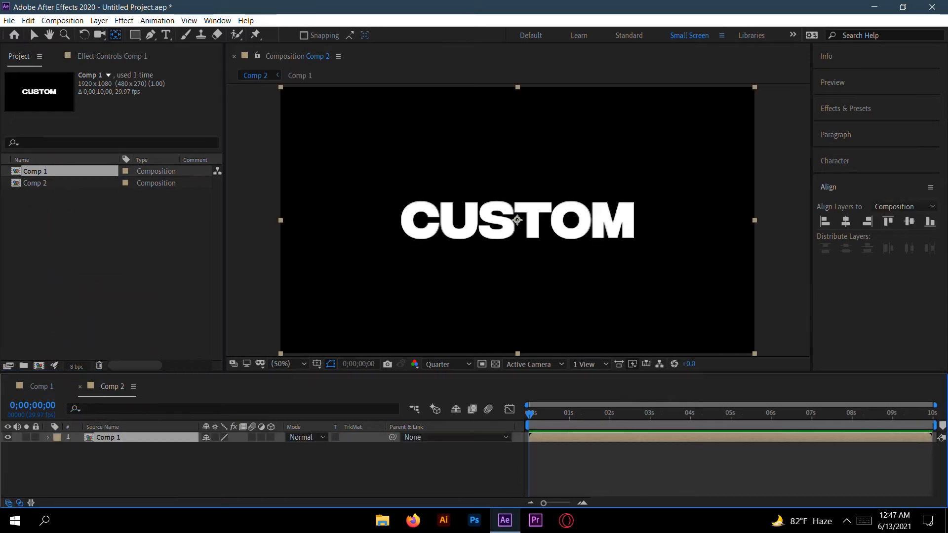
Search the effects for "cc m" and apply CC Mr. Mercury to the Comp 1 layer
click(869, 114)
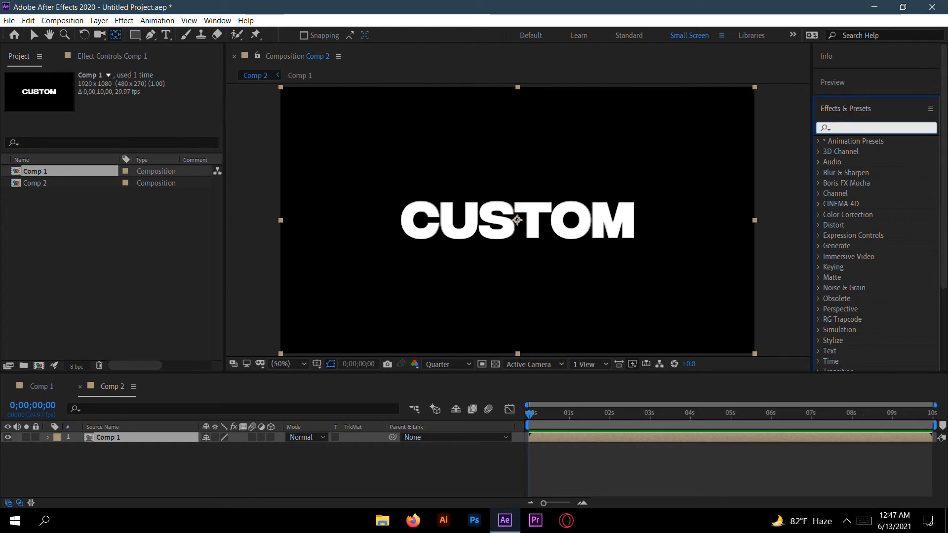
text(cc)
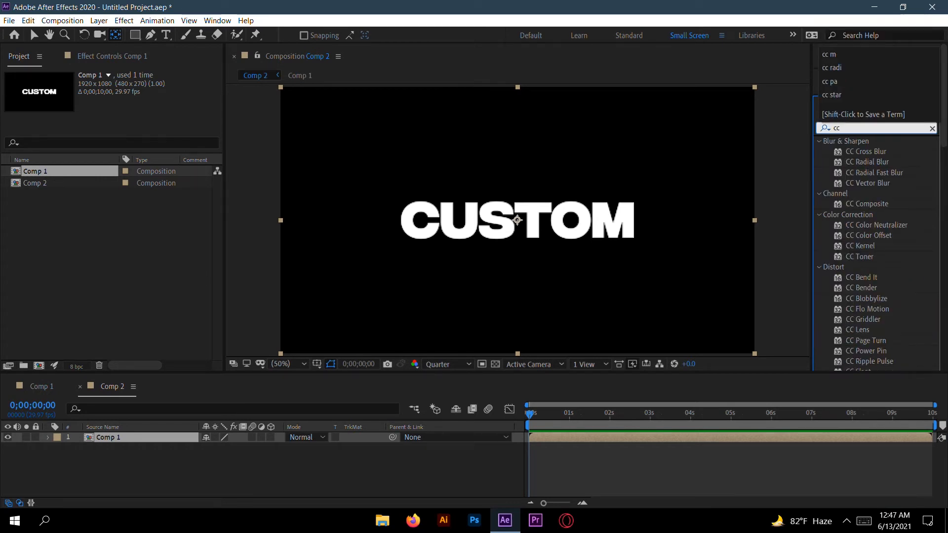
text( m)
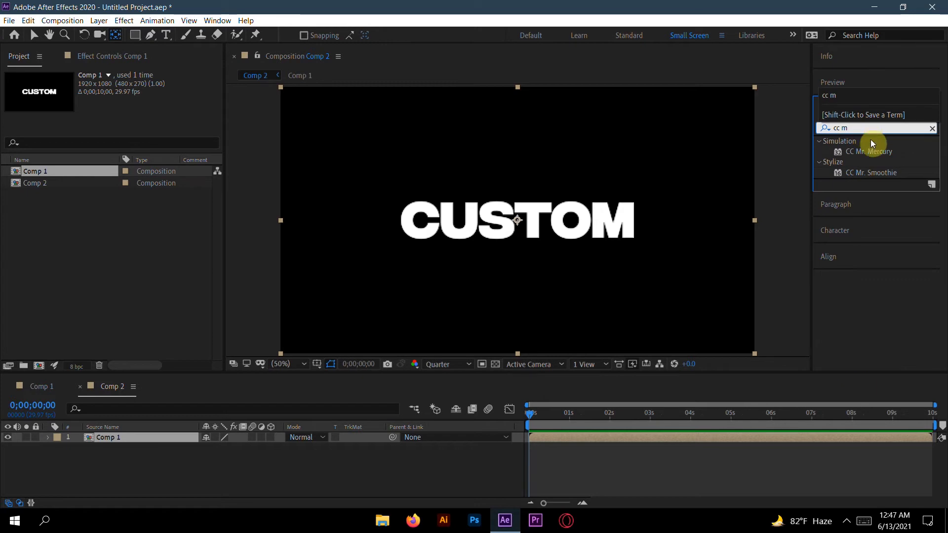
drag(886, 154, 172, 443)
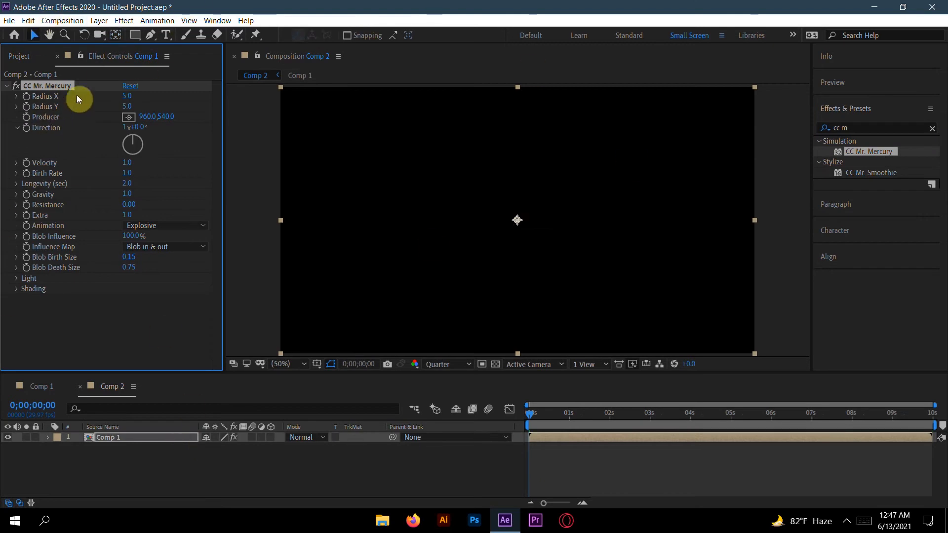
With the playhead at 2 seconds, set the CC Mr. Mercury Radius X and Radius Y to 151
drag(528, 417, 665, 478)
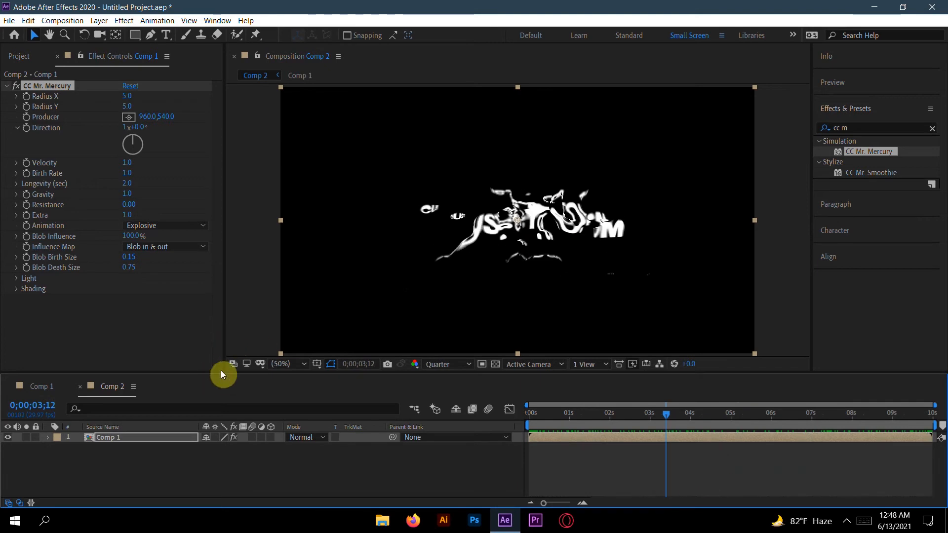
drag(222, 374, 226, 396)
drag(671, 441, 610, 451)
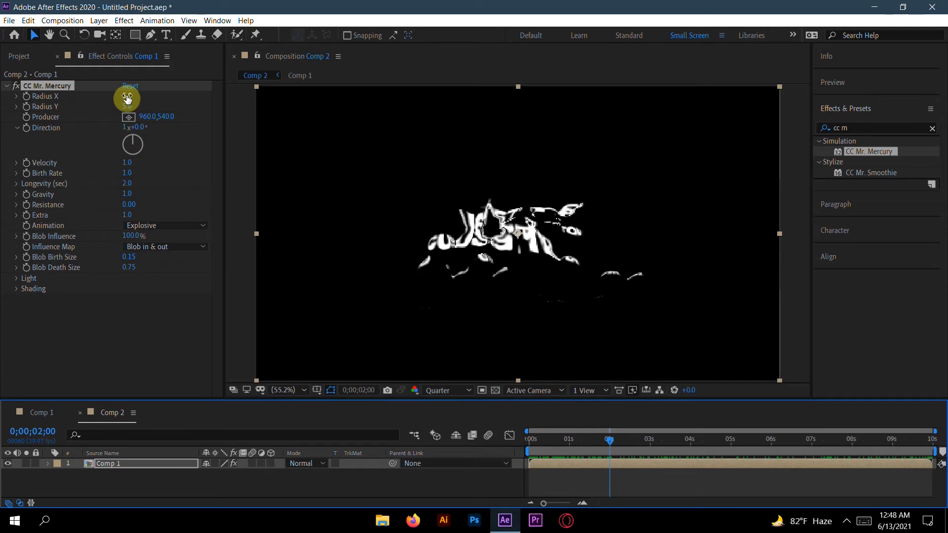
drag(126, 100, 217, 100)
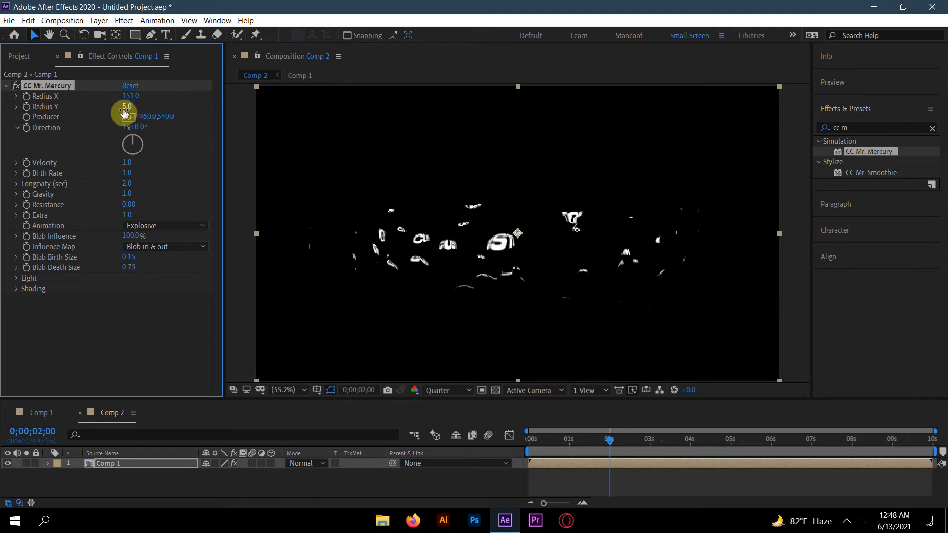
drag(130, 106, 213, 105)
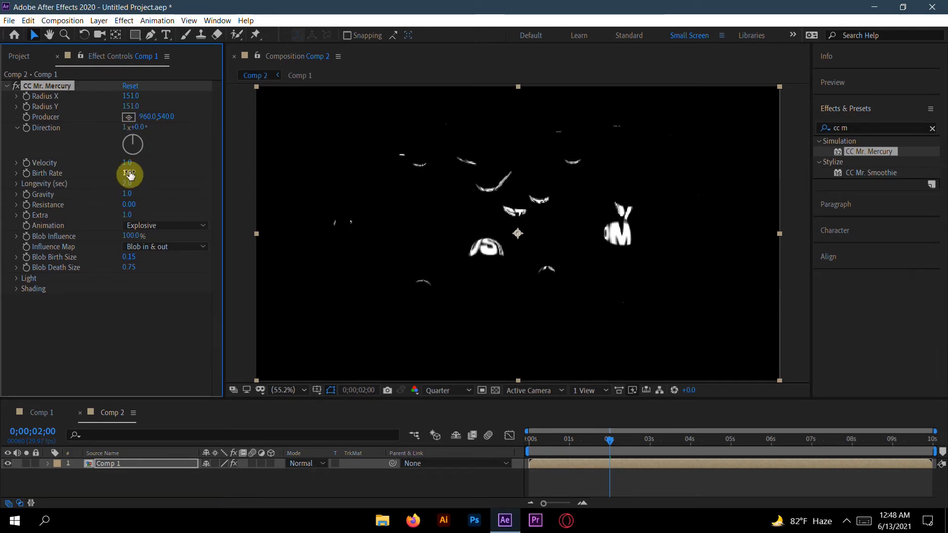
Set the effect's Velocity to 2.5, Birth Rate to 0.6 and Longevity to 5.0 seconds
drag(127, 163, 228, 172)
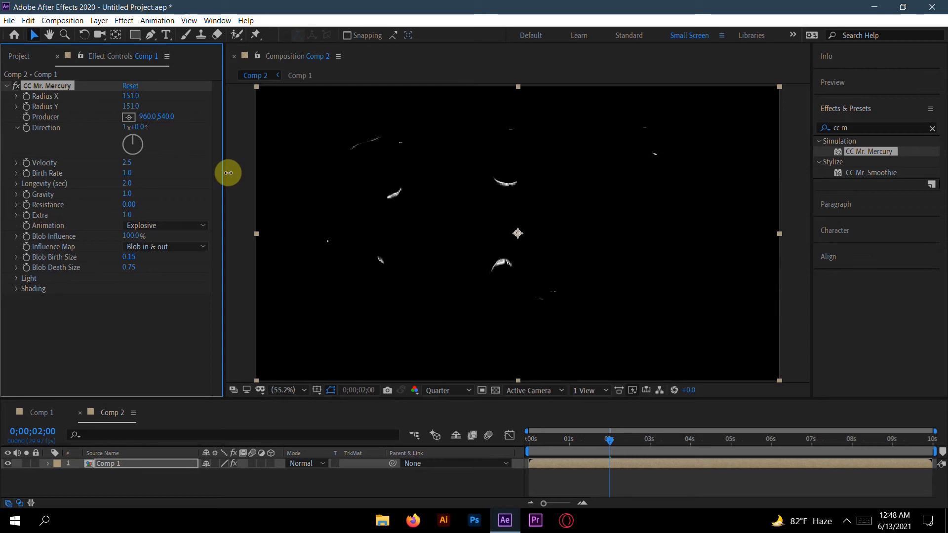
click(128, 178)
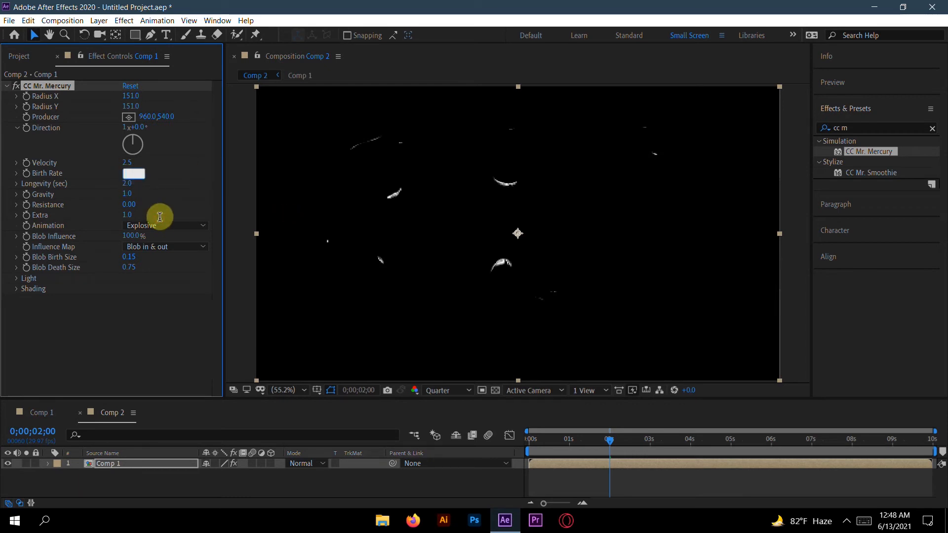
text(.6)
key(Return)
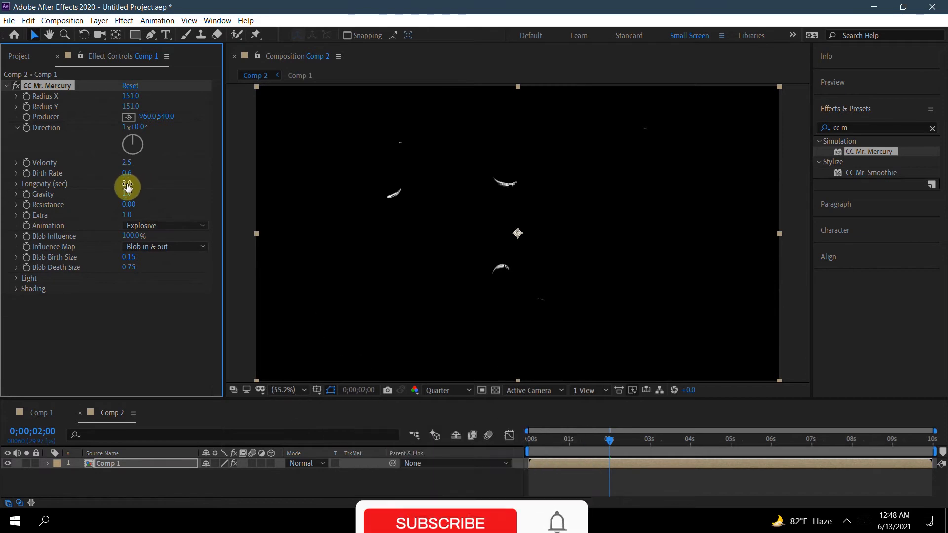
drag(128, 183, 182, 197)
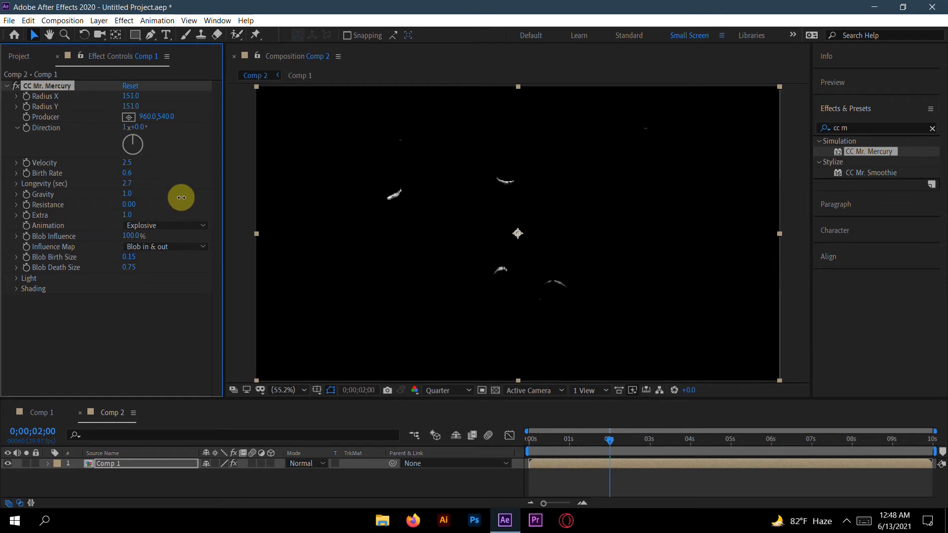
click(129, 183)
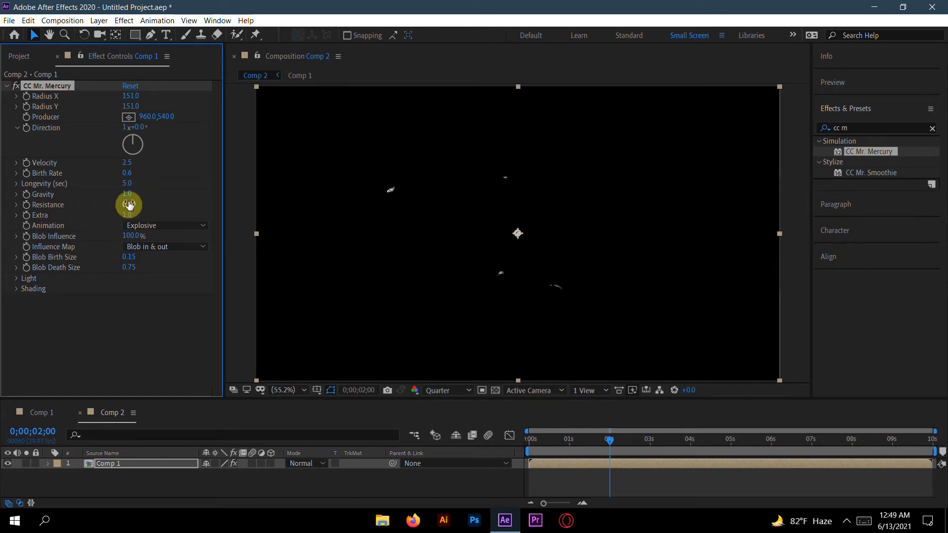
Set the effect's Gravity to -0.8 and Resistance to 0.20, and scrub the timeline to check the motion
click(128, 195)
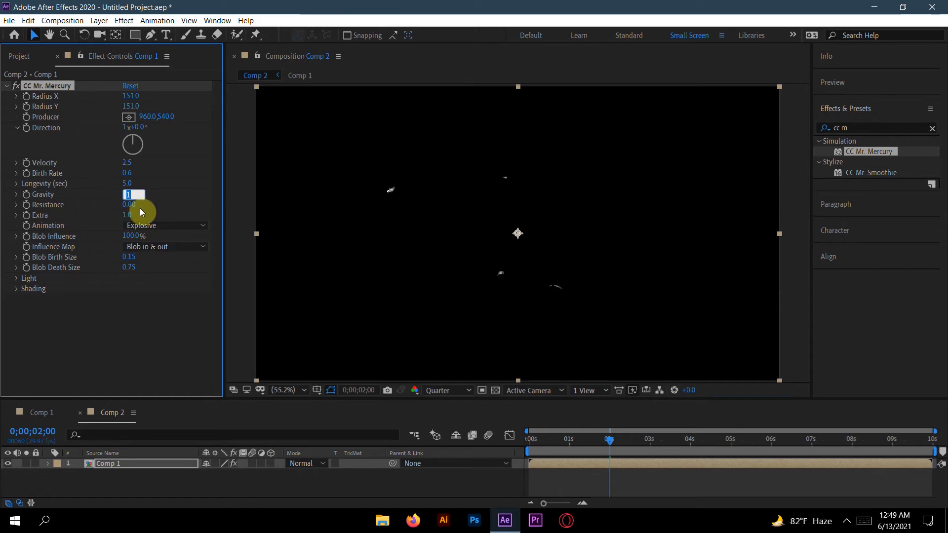
text(-0.8)
click(131, 204)
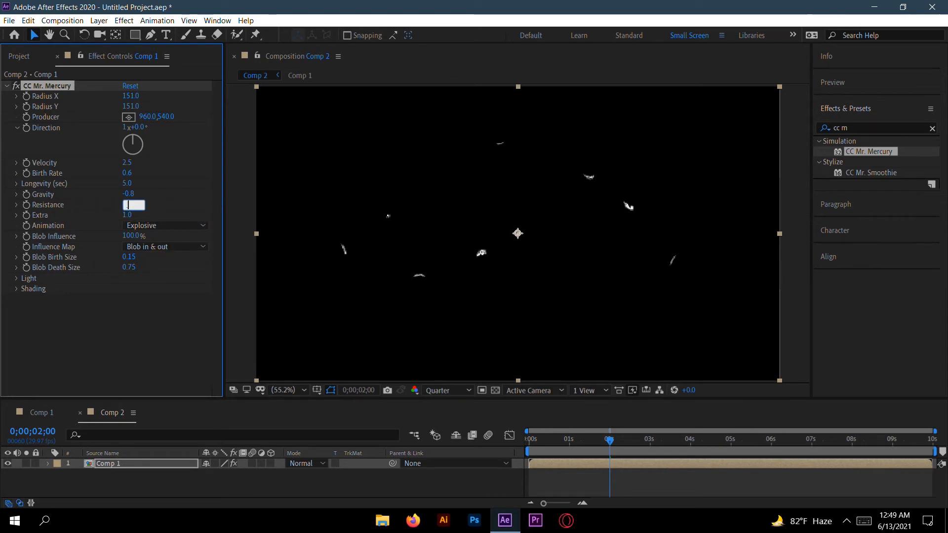
text(.2)
key(Return)
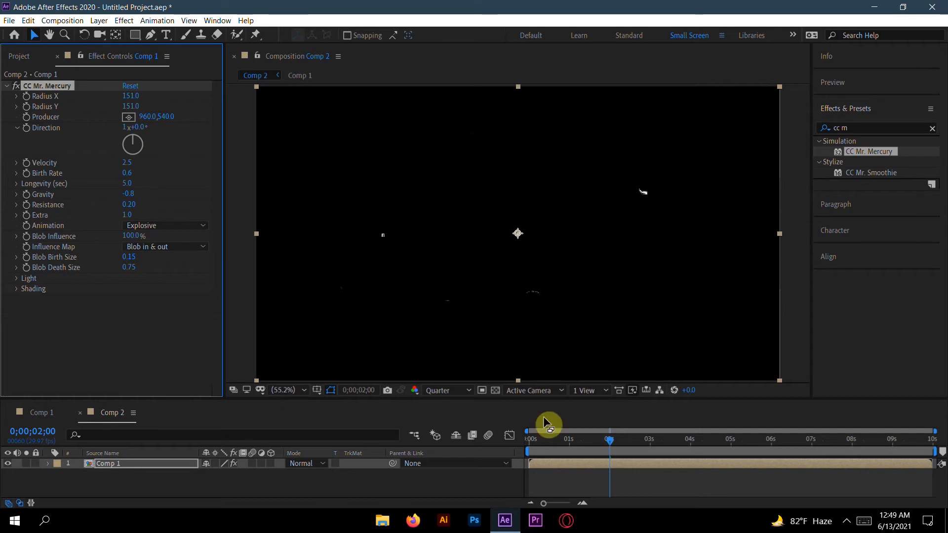
drag(613, 440, 778, 452)
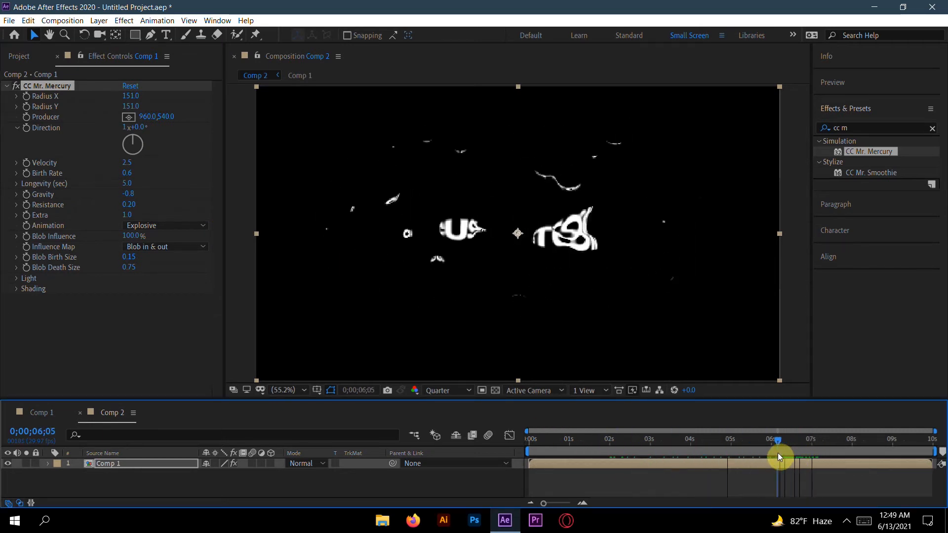
Change the effect's Animation type to Fire and scrub the playhead back to 0;00;03;25
click(156, 226)
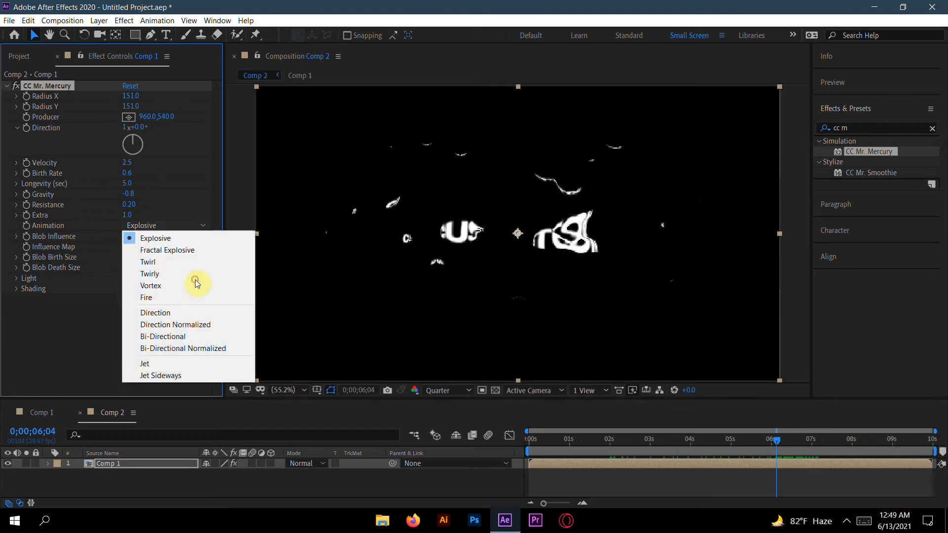
click(156, 298)
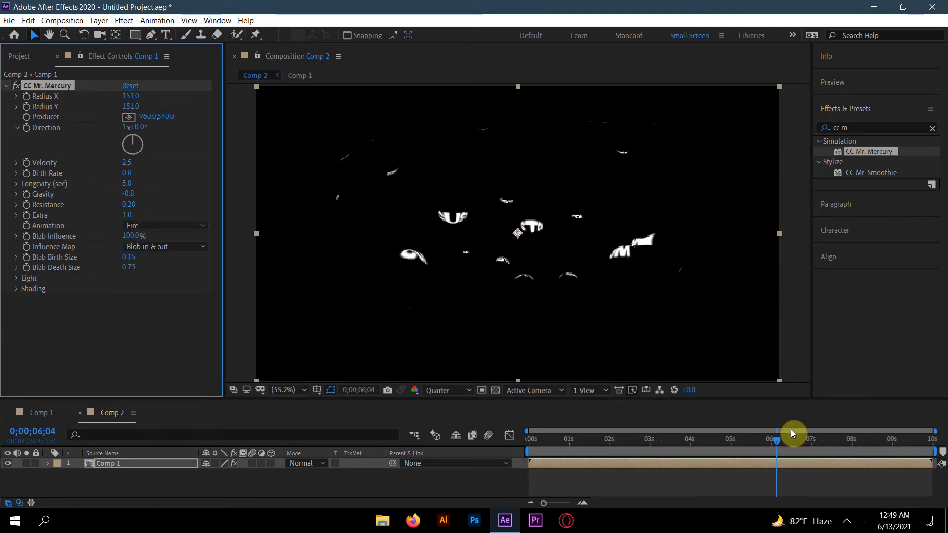
drag(777, 440, 684, 458)
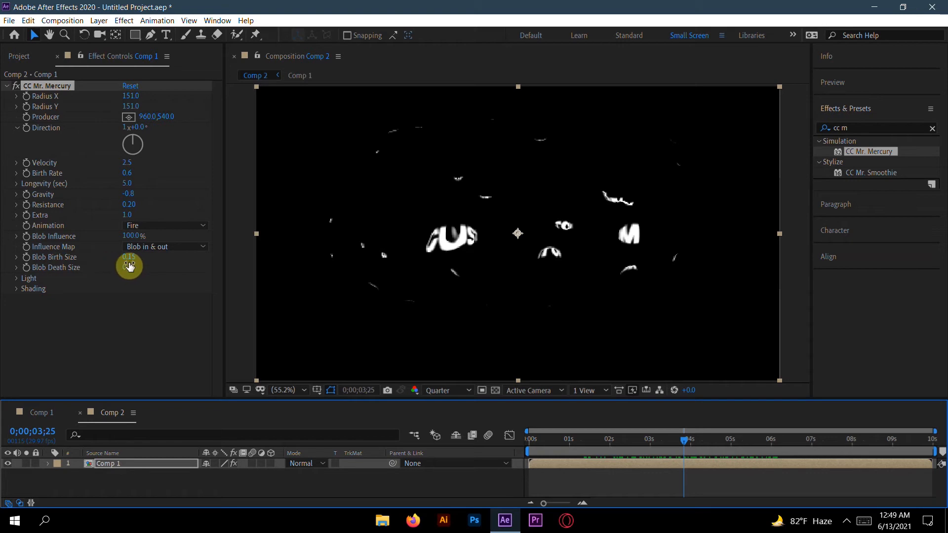
Set the effect's Blob Birth Size to 2.50 and Blob Death Size to 0.50
drag(129, 257, 285, 265)
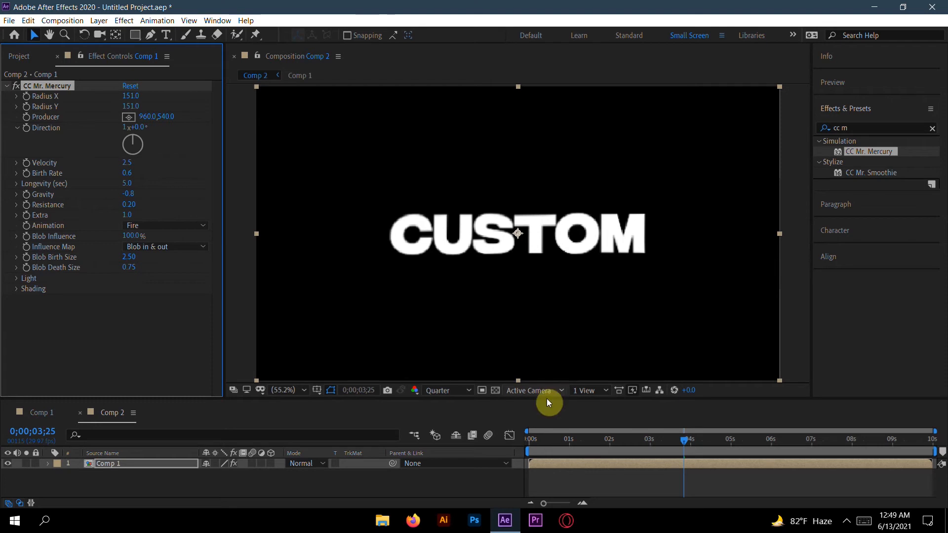
drag(679, 441, 590, 482)
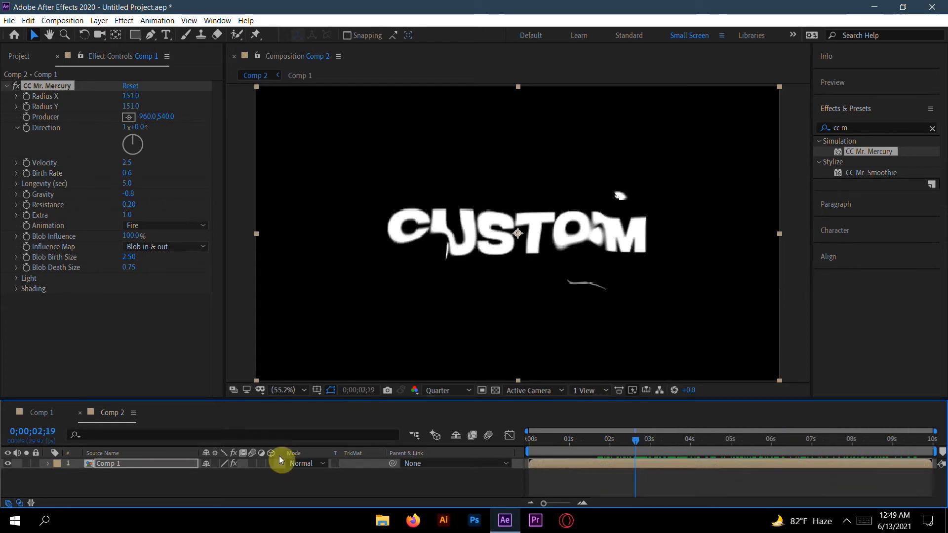
click(128, 270)
key(BackSpace)
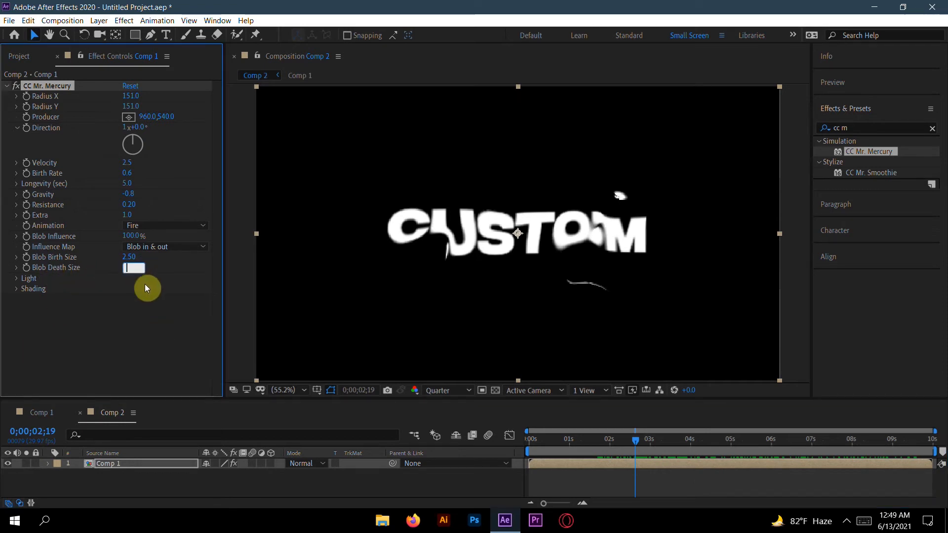
text(.50)
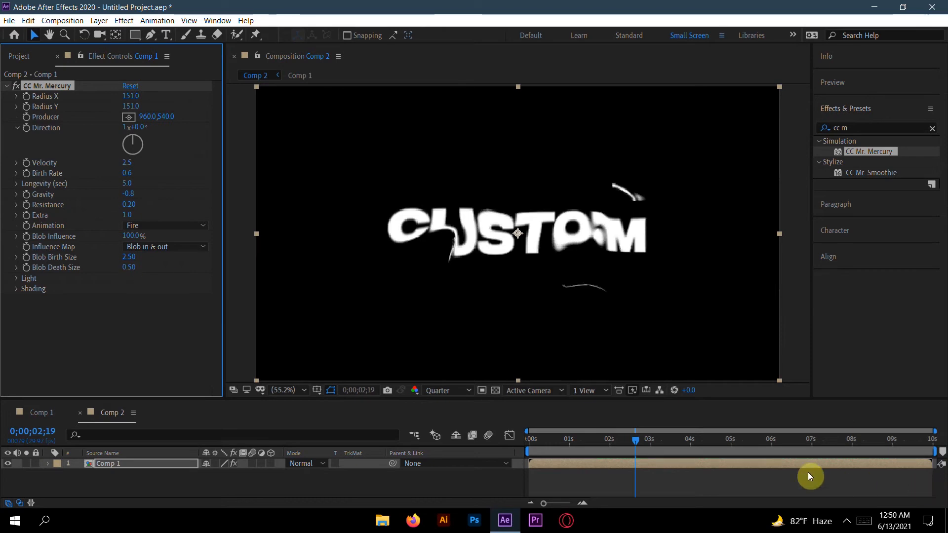
Play the liquid text animation from the start of the timeline, stop it and scrub to 0;00;03;05
drag(633, 439, 527, 447)
key(space)
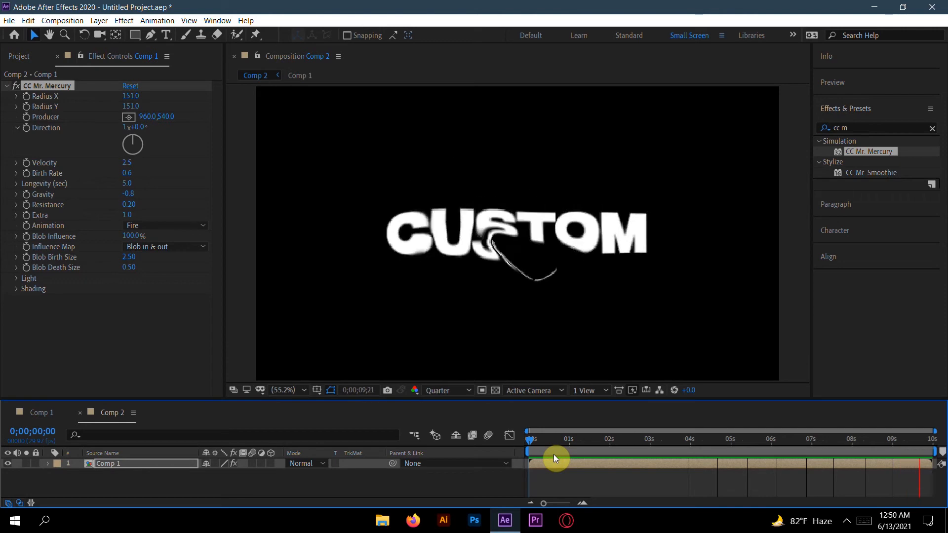
key(space)
drag(550, 442, 657, 444)
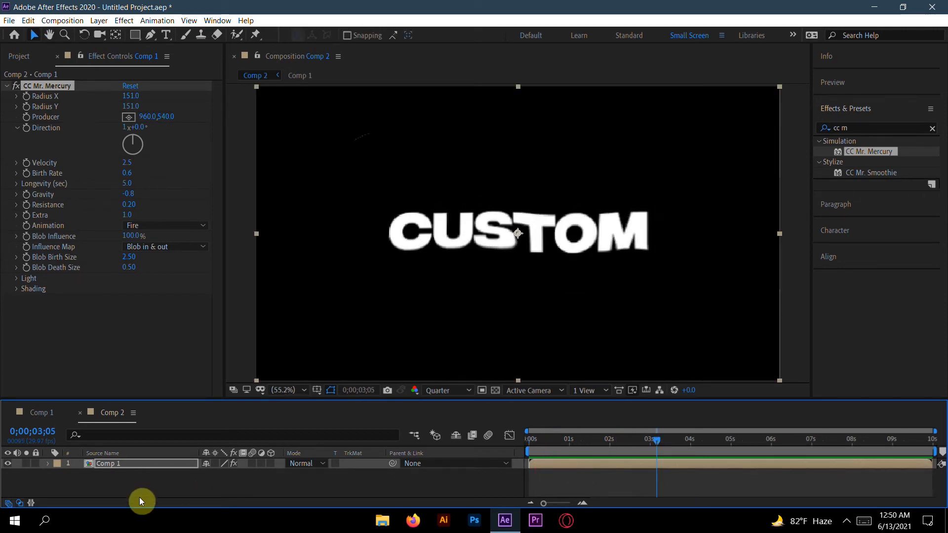
Duplicate the Comp 1 layer in Comp 2 and bring the playhead back near the start of the timeline
click(132, 469)
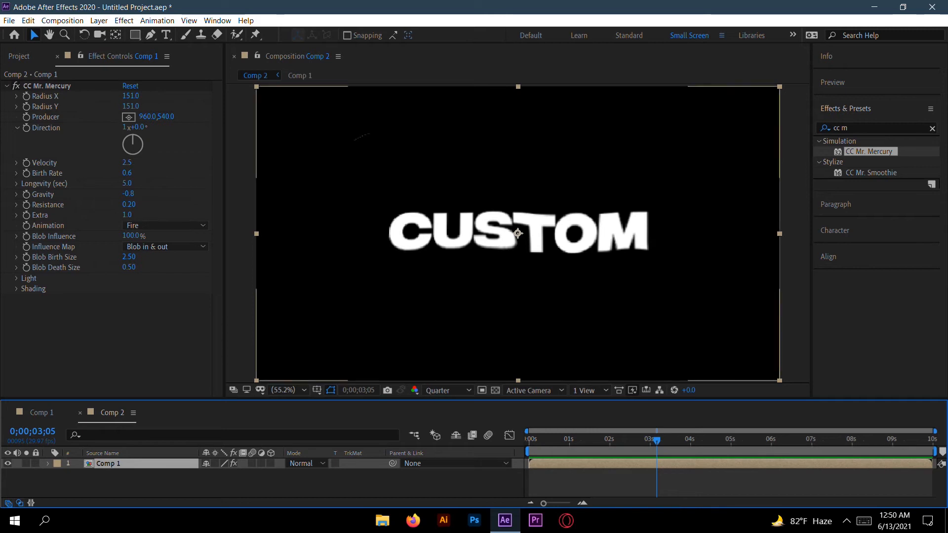
key(ctrl+d)
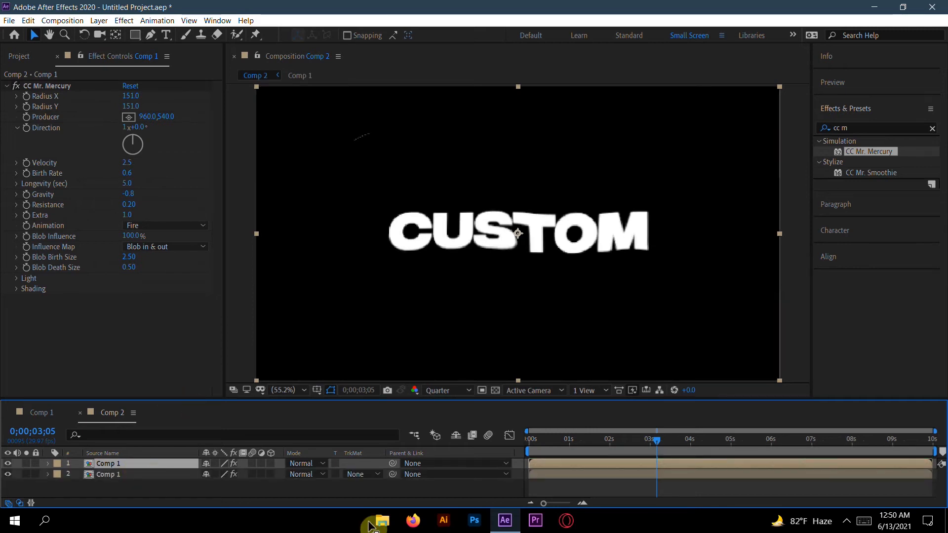
drag(656, 434, 518, 434)
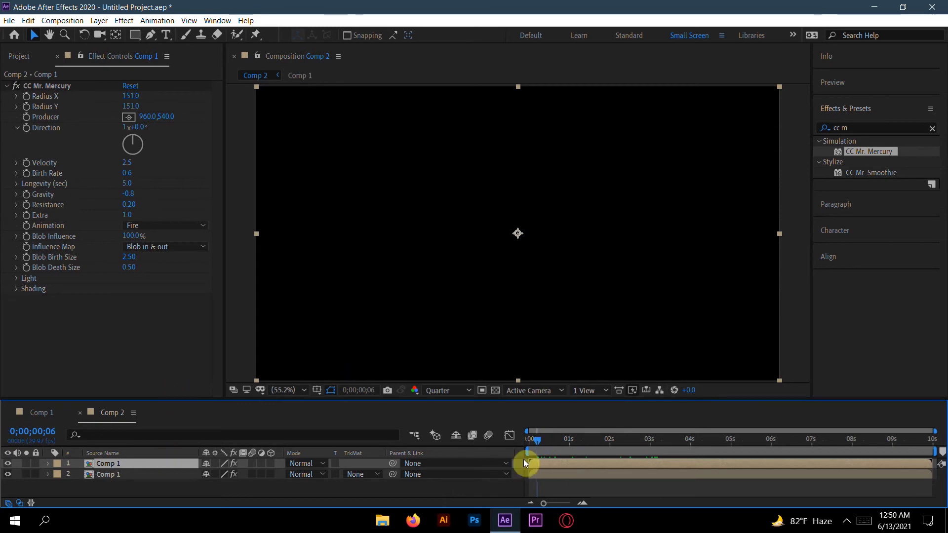
At 0;00;03;13, set the top layer's CC Mr. Mercury Velocity to 1.4, Birth Rate to 0.4, Blob Birth Size to 1.50 and Blob Death Size to 0.12
drag(540, 437, 668, 457)
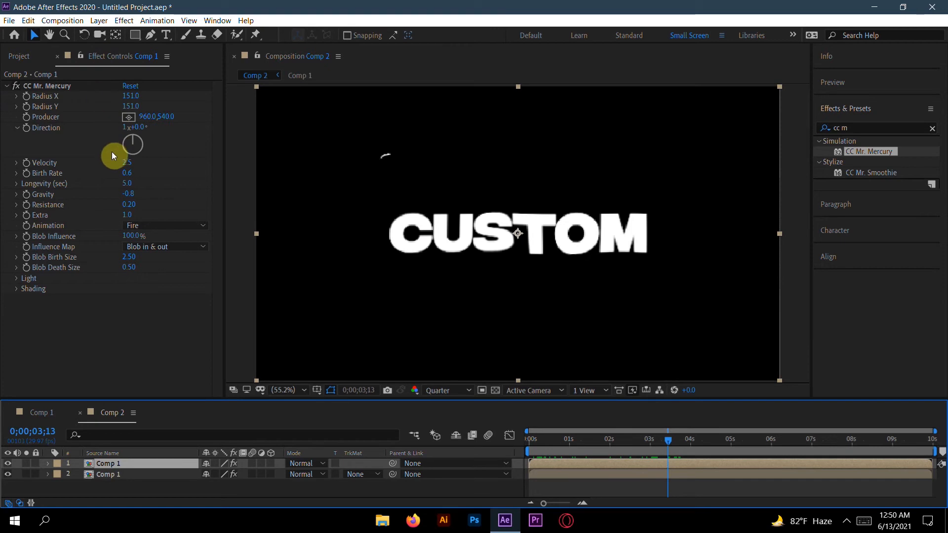
drag(129, 166, 96, 169)
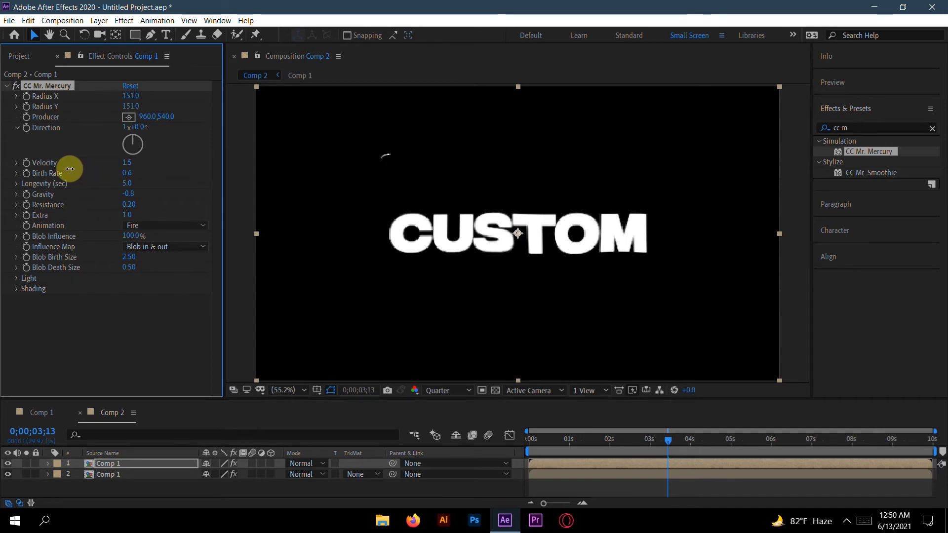
drag(64, 168, 86, 171)
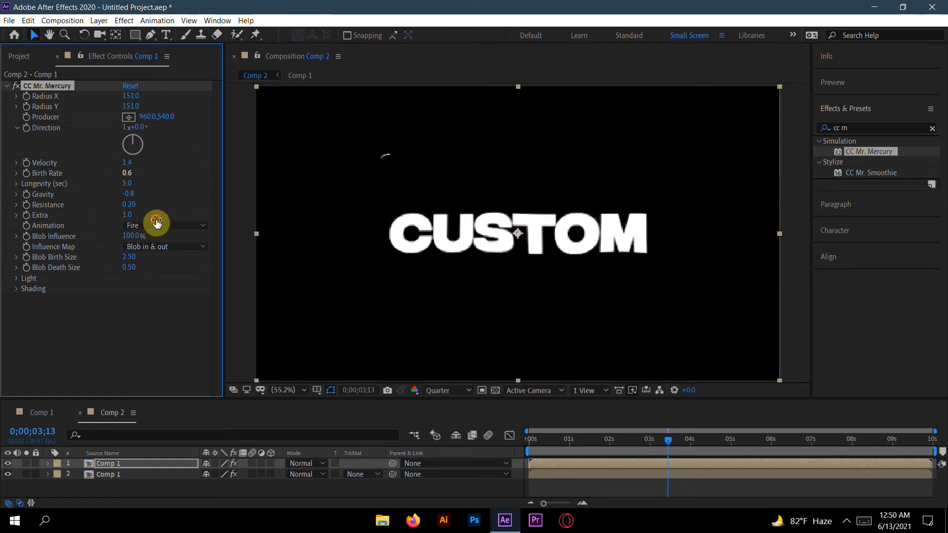
drag(126, 179, 114, 176)
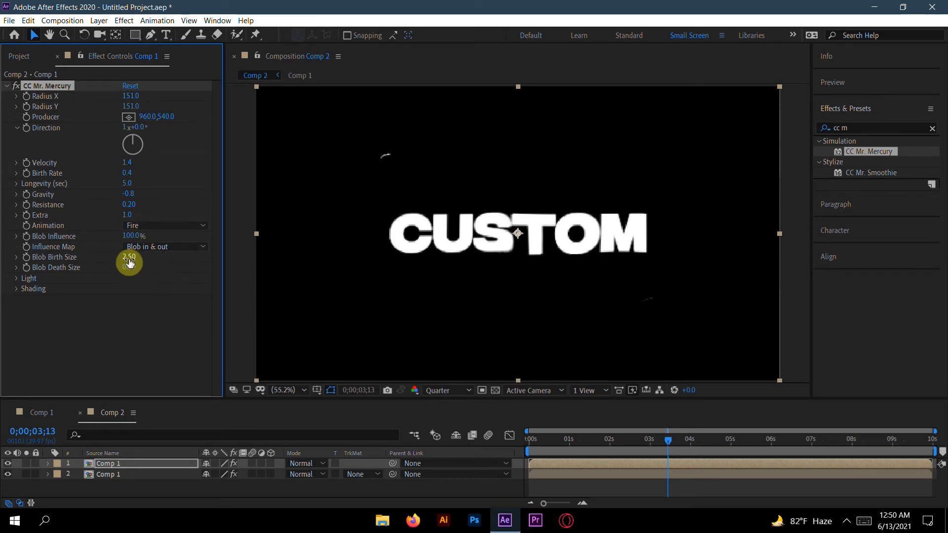
drag(117, 259, 67, 258)
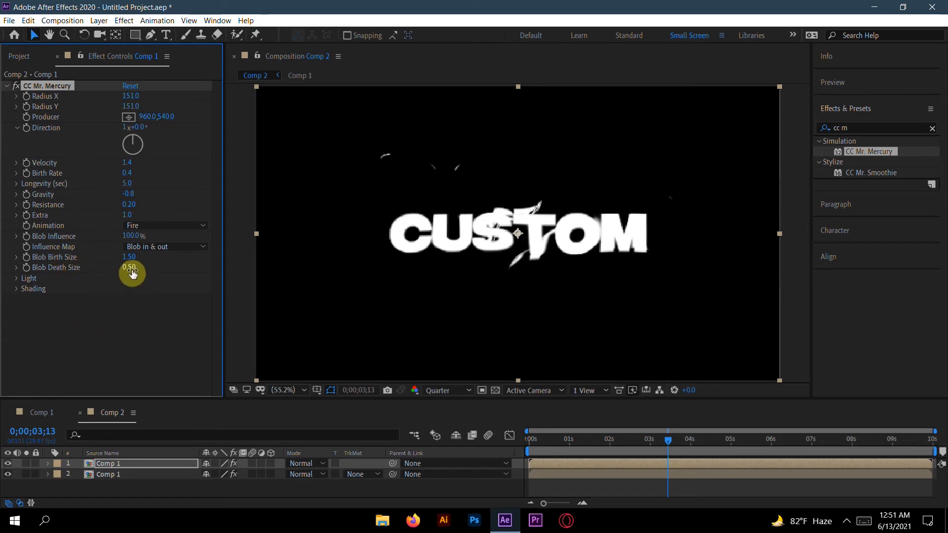
drag(125, 269, 106, 268)
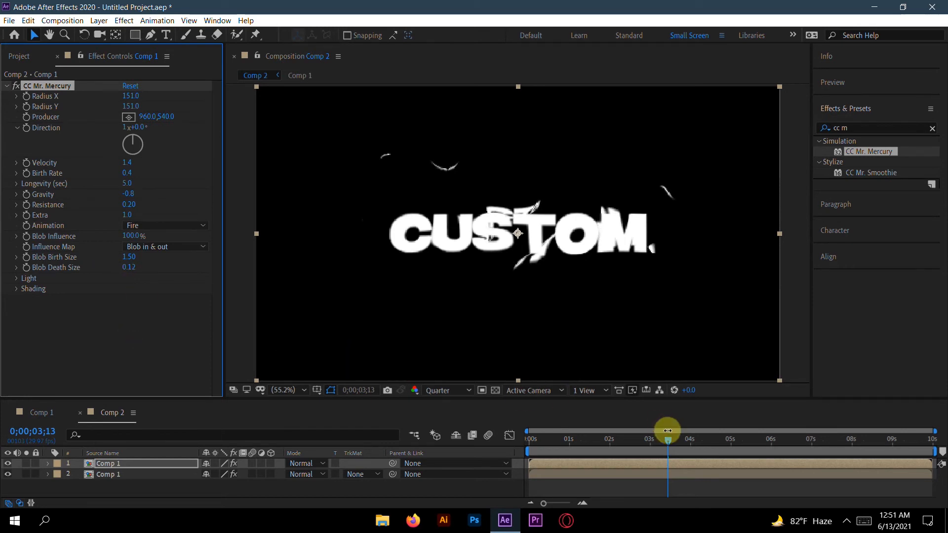
Play the two-layer liquid animation from the start of the timeline, stop it and scrub to 0;00;07;15
drag(665, 442, 522, 447)
key(space)
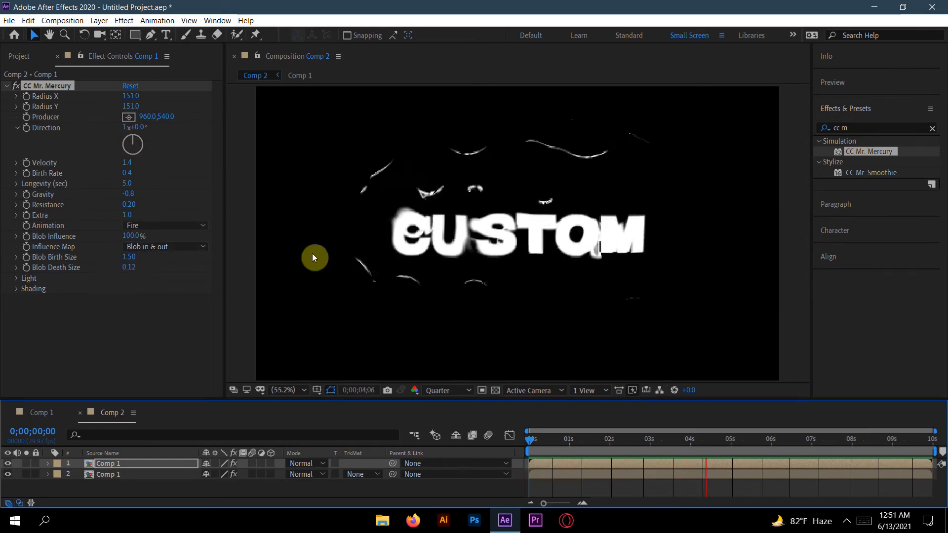
key(space)
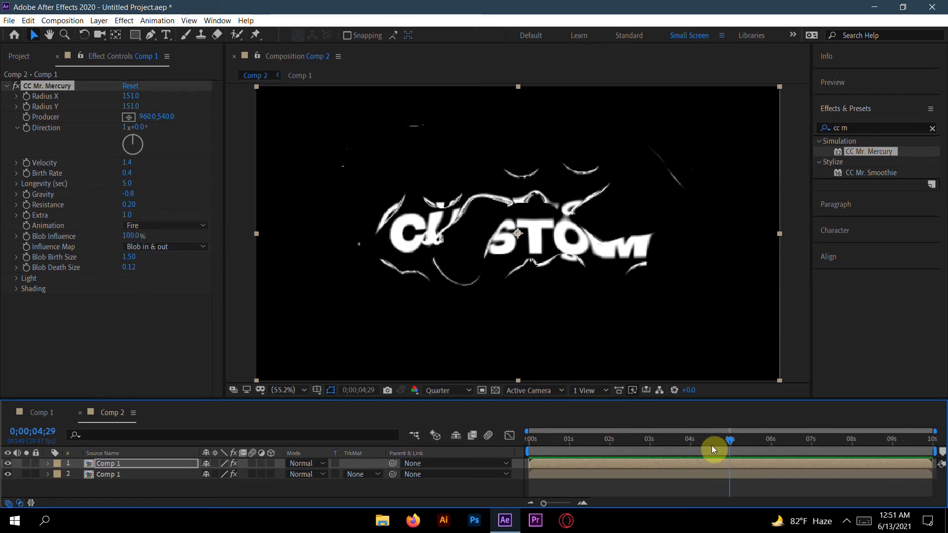
drag(731, 433, 831, 443)
click(393, 465)
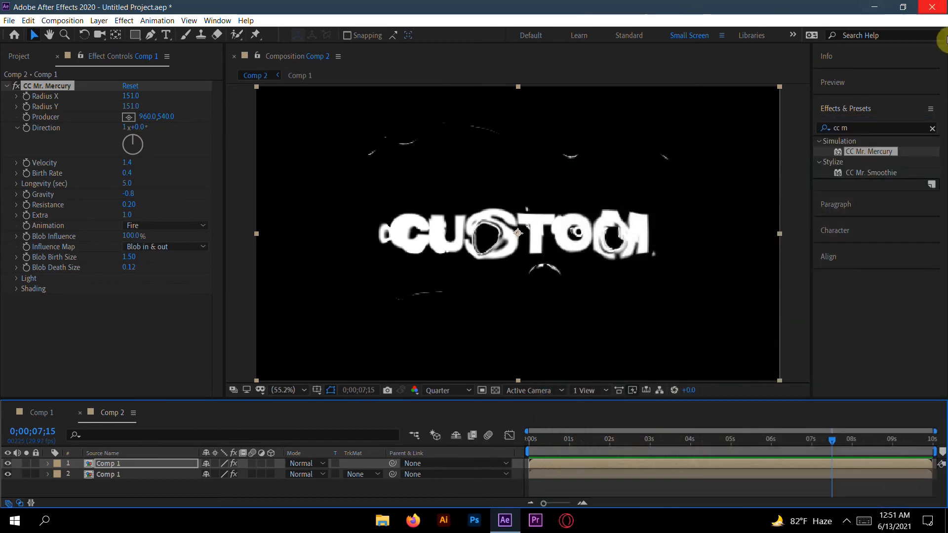
Search the effects for "fill" and apply the Fill effect to the top Comp 1 layer
click(865, 128)
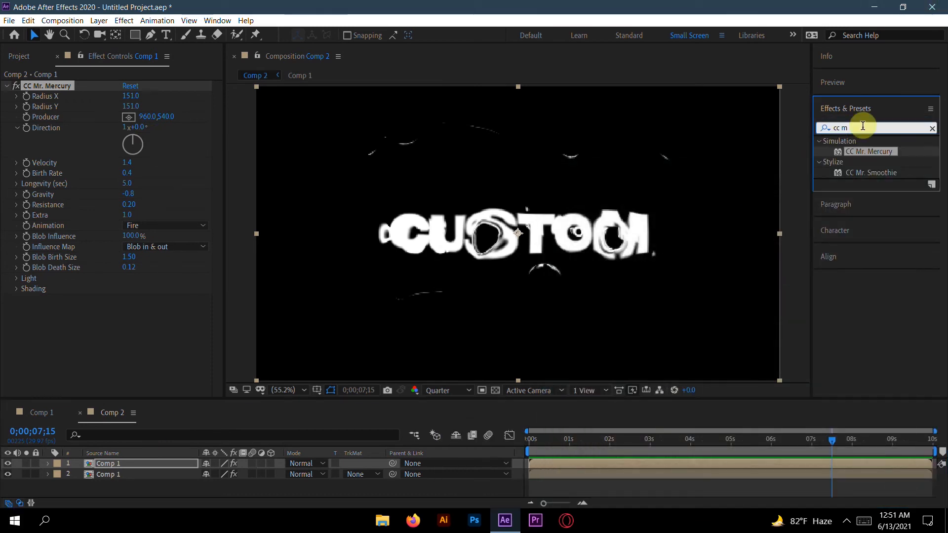
key(BackSpace)
key(BackSpace)
key(BackSpace)
key(BackSpace)
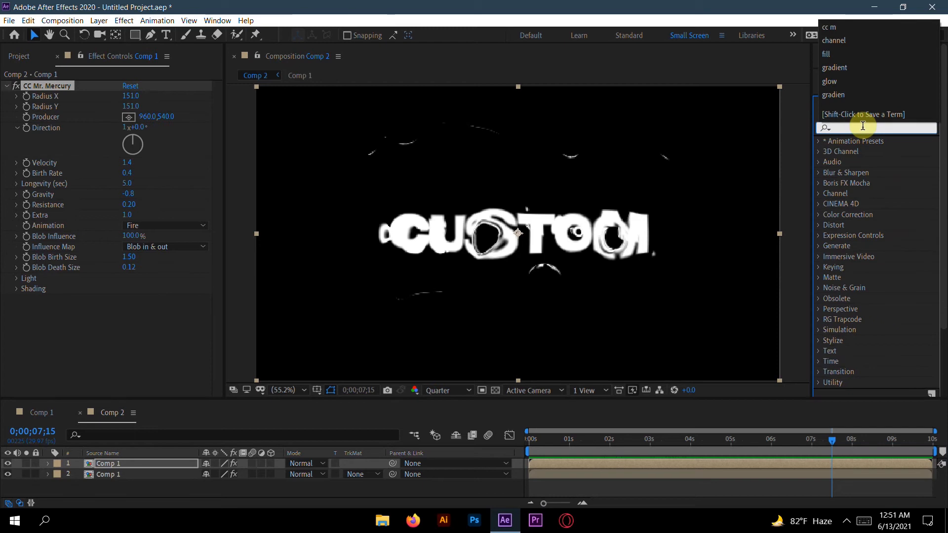
text(fi)
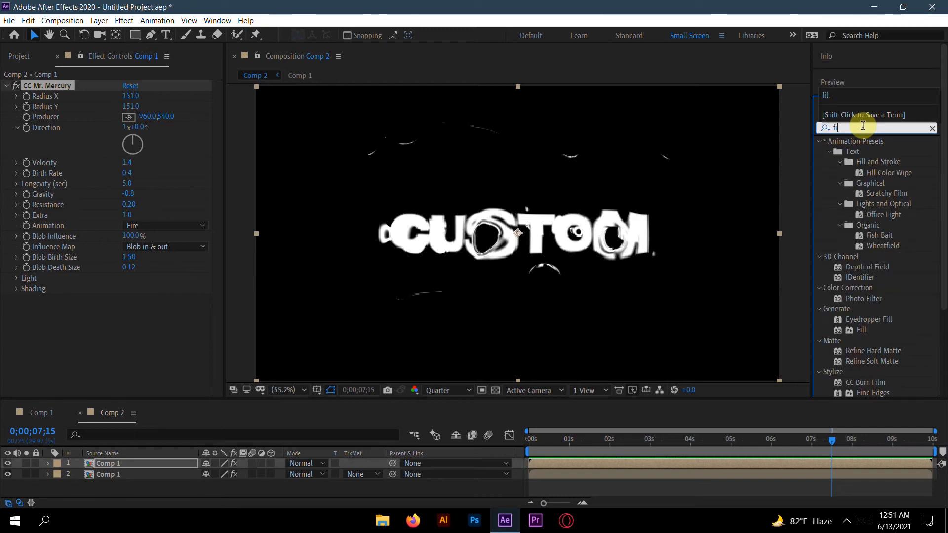
text(ll)
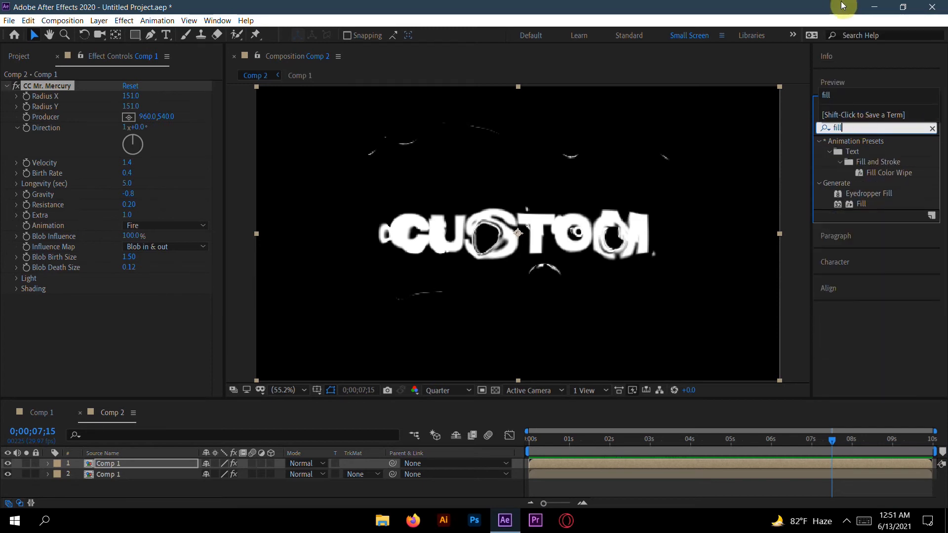
drag(880, 203, 140, 463)
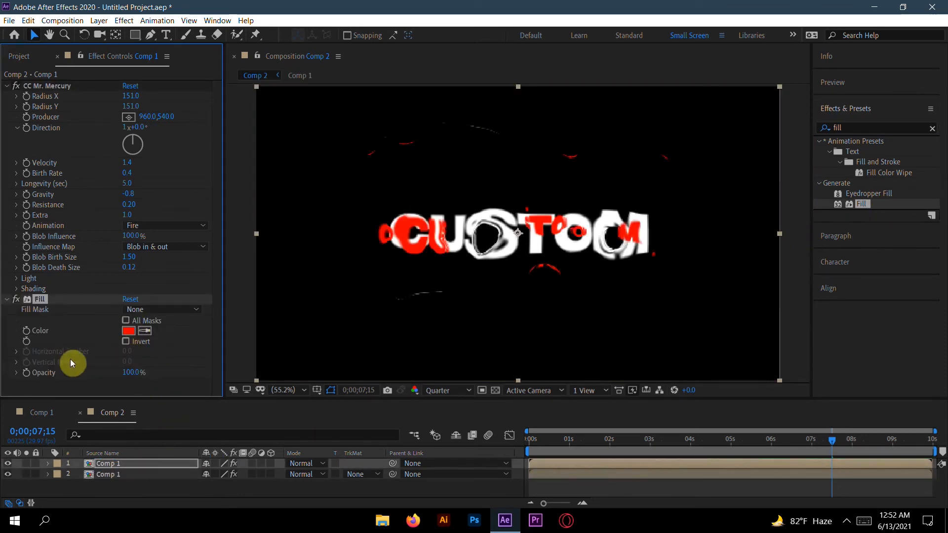
Preview the animation with the red fill from the start of the timeline and stop playback at 0;00;03;27
drag(832, 439, 408, 487)
key(space)
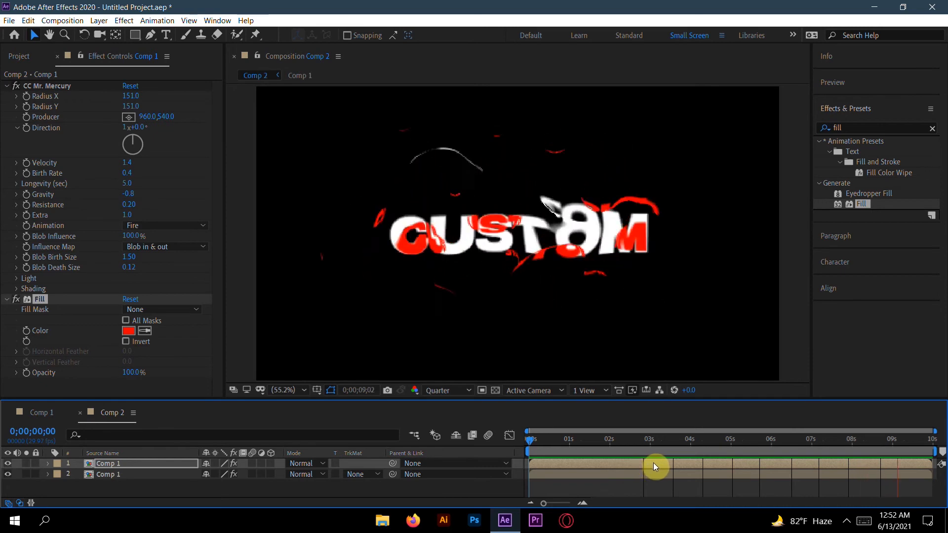
key(space)
key(space)
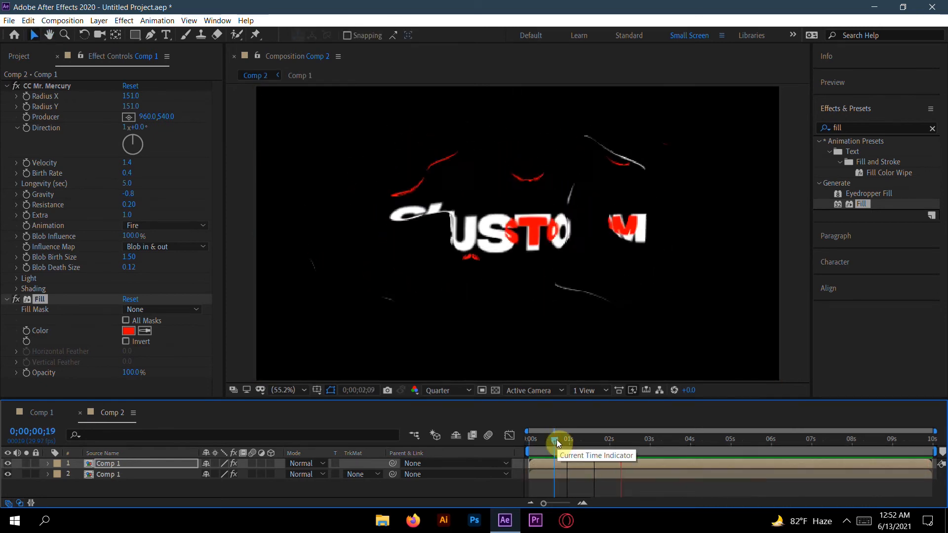
key(space)
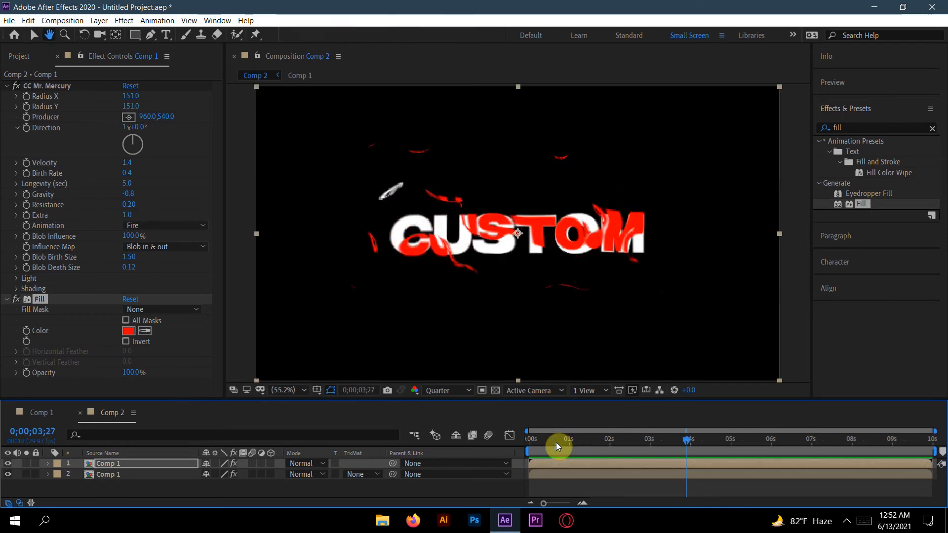
Disable the Fill effect and apply the 4-Color Gradient effect to the top Comp 1 layer
click(16, 299)
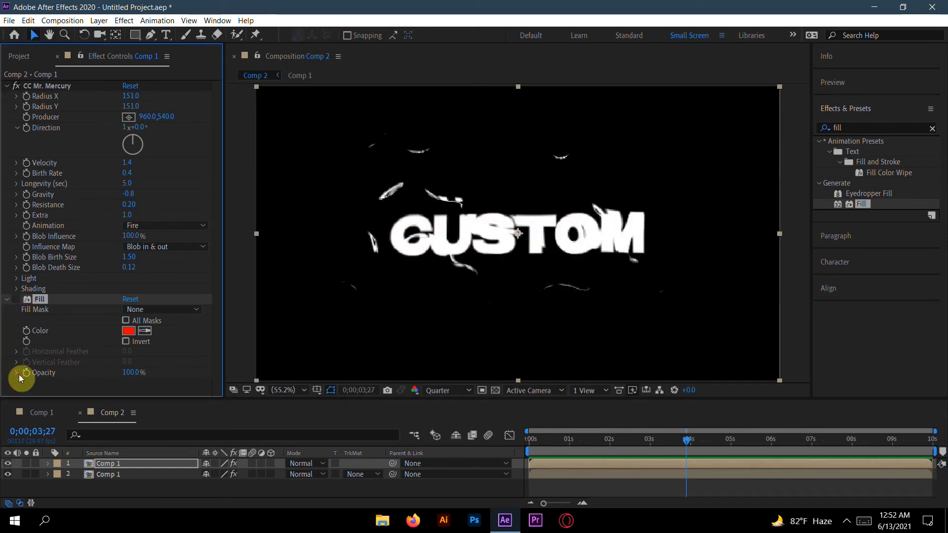
click(866, 128)
key(BackSpace)
key(BackSpace)
key(BackSpace)
key(BackSpace)
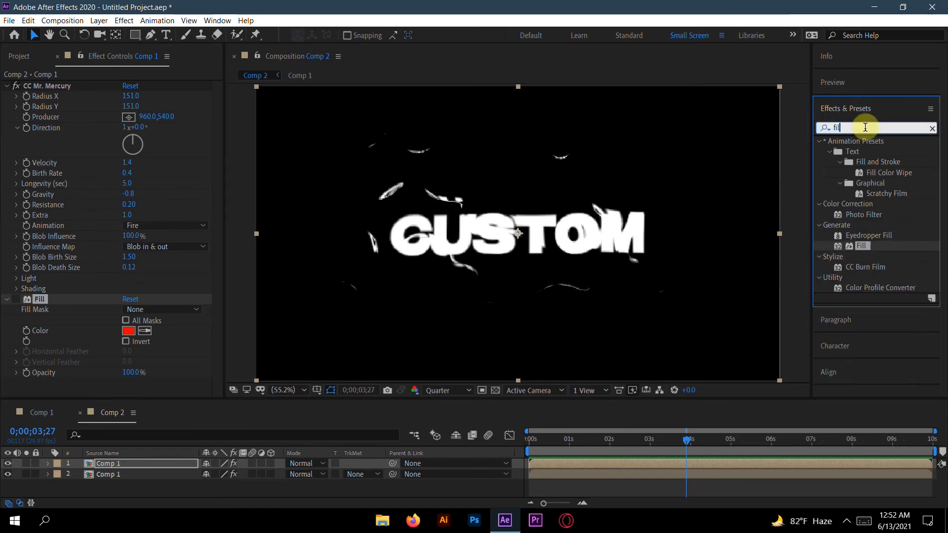
text(gradie)
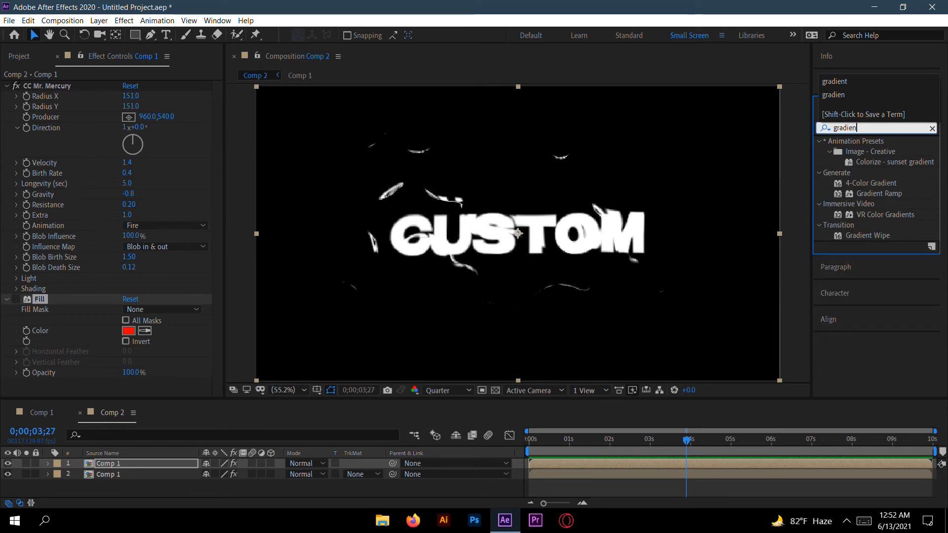
text(n)
drag(896, 182, 99, 467)
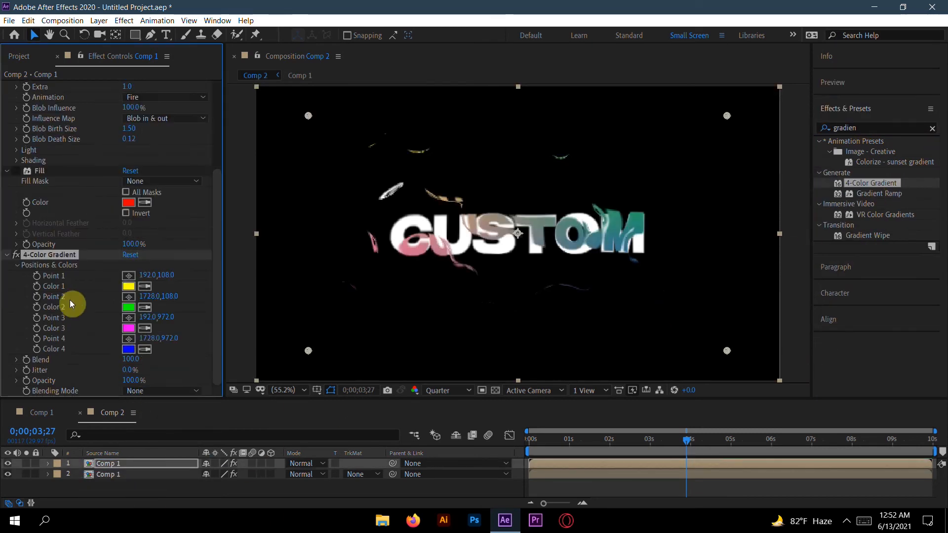
At 0;00;03;15, move gradient points 1 to 4 close around the text, to about (576, 367), (1315, 362), (692, 691) and (1277, 706)
mouse_move(683, 436)
mouse_down()
mouse_move(724, 441)
mouse_move(670, 447)
mouse_up()
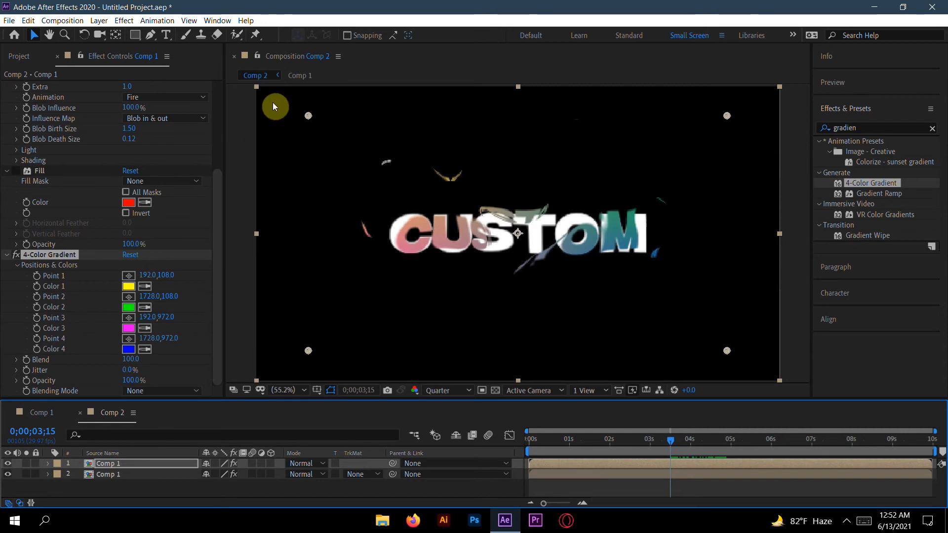
drag(309, 116, 384, 179)
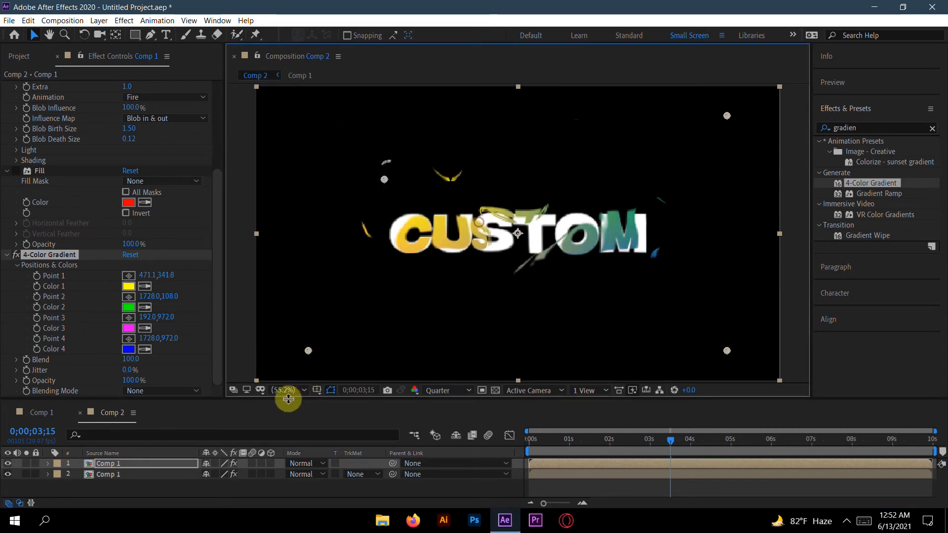
drag(310, 352, 445, 276)
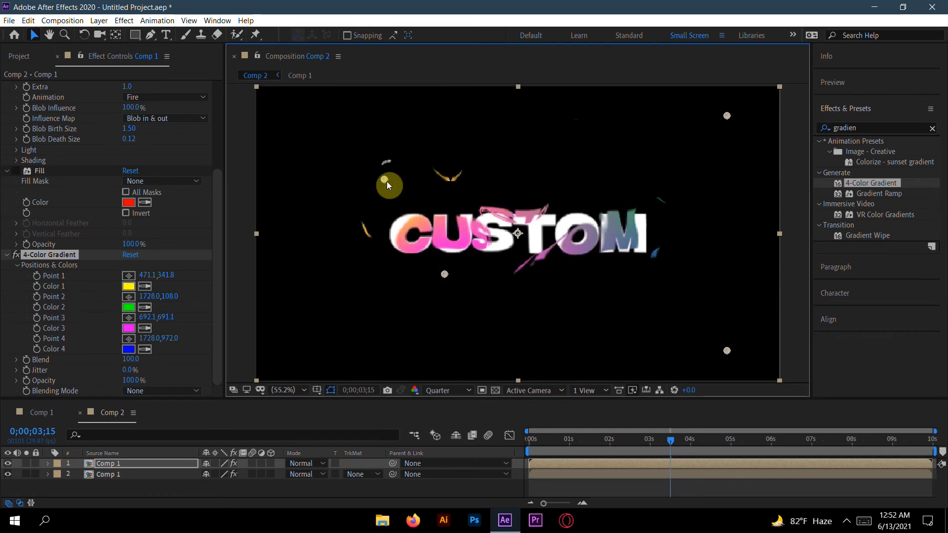
drag(386, 181, 414, 187)
drag(668, 161, 616, 186)
drag(728, 351, 622, 293)
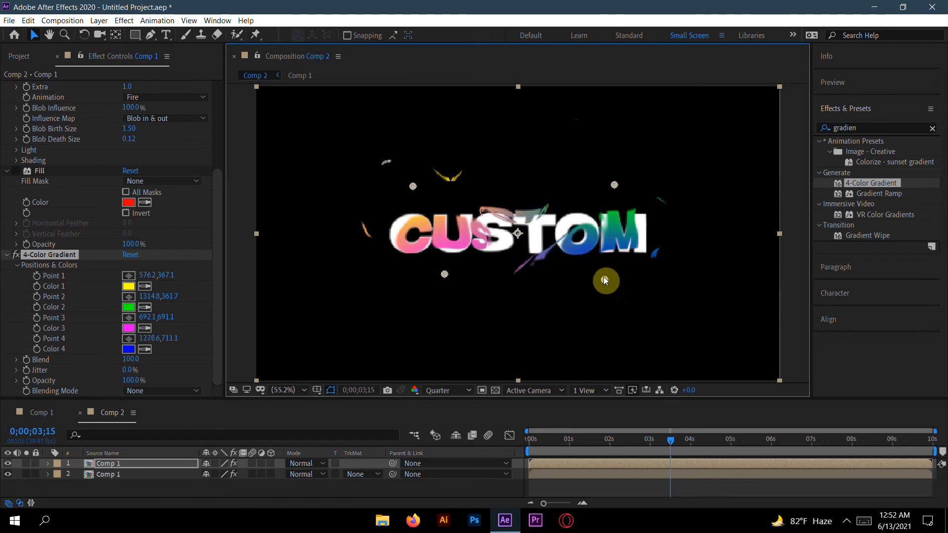
Set the gradient's Color 1 to blue-violet 3400FF and Color 2 to magenta-purple D700FF
click(129, 286)
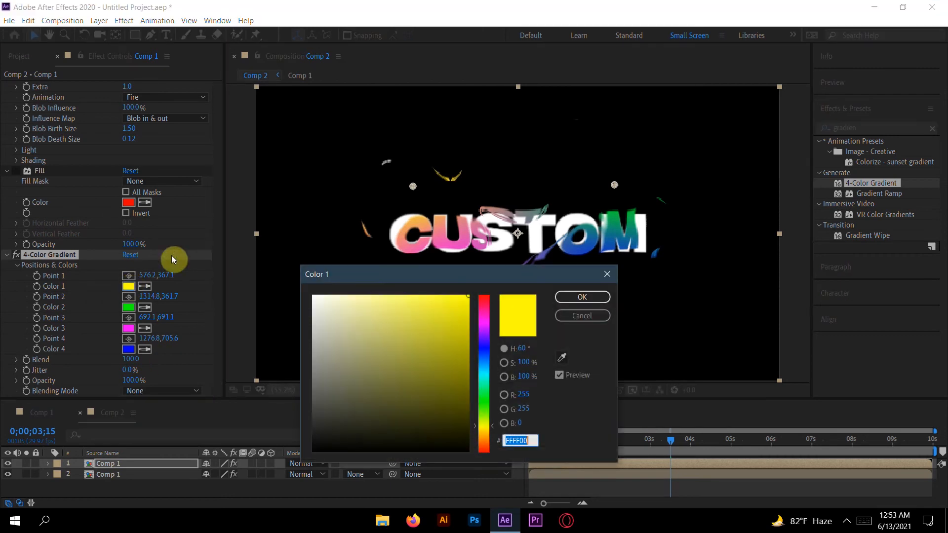
click(484, 342)
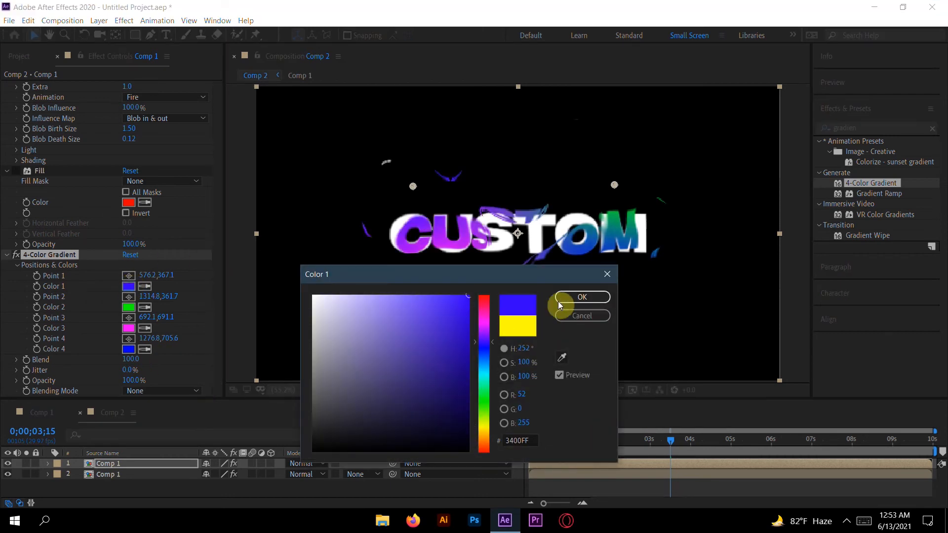
click(573, 297)
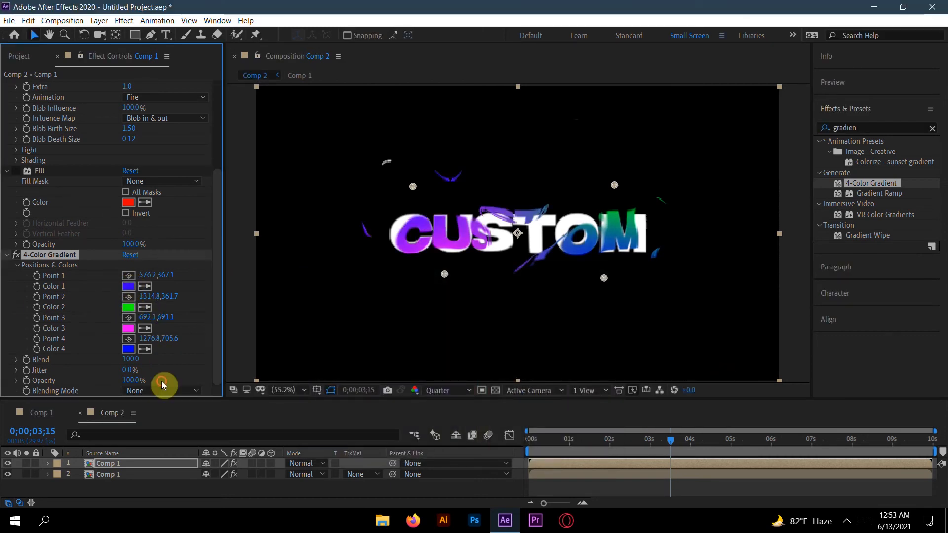
click(129, 307)
click(481, 326)
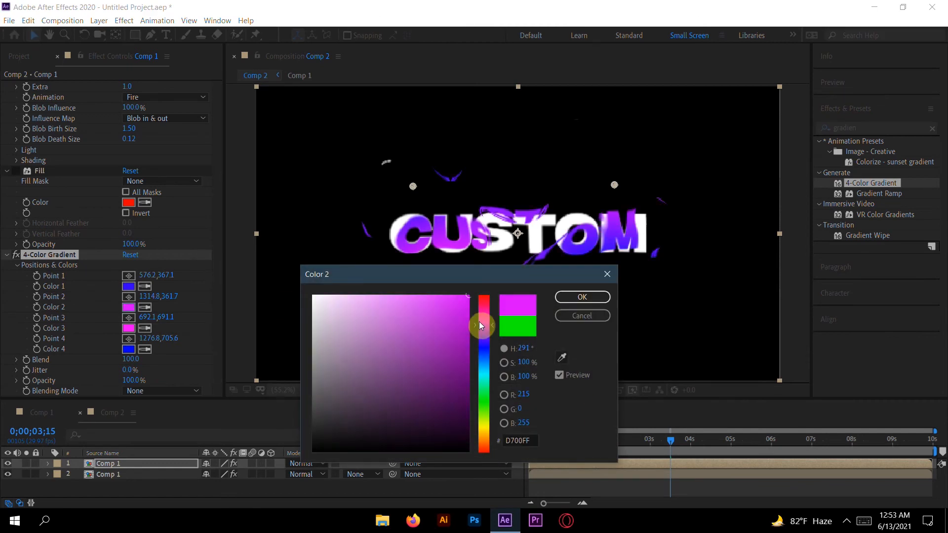
click(576, 298)
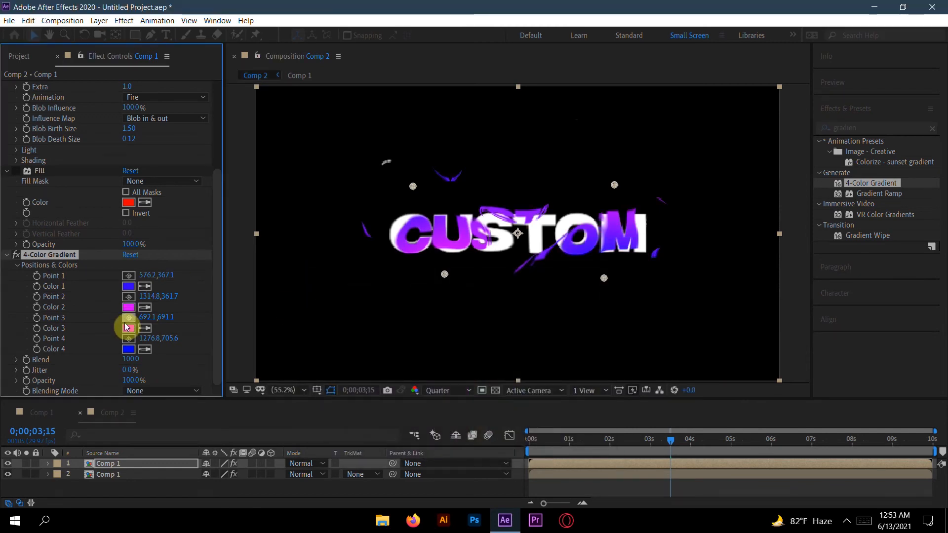
Set the gradient's Color 3 to red and Color 4 to yellow-green DDFF00
click(129, 328)
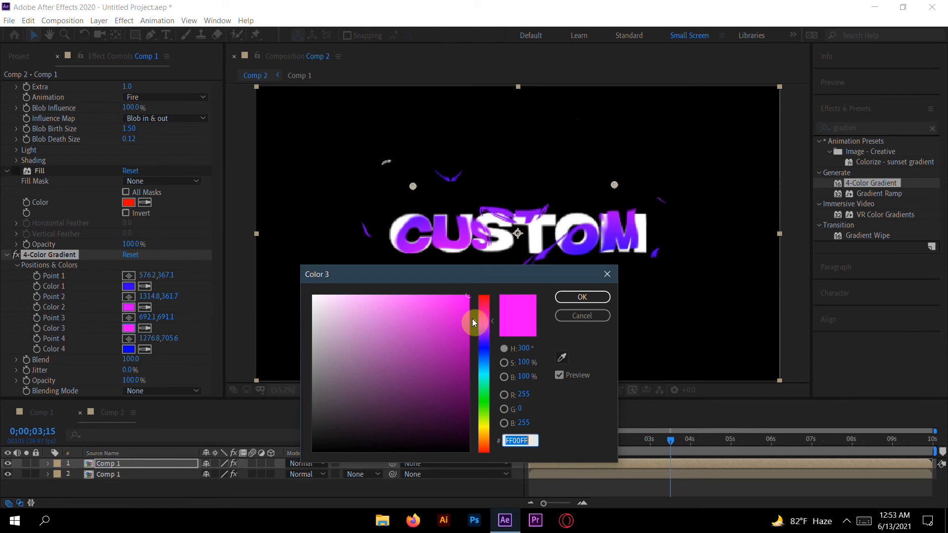
click(483, 297)
click(583, 297)
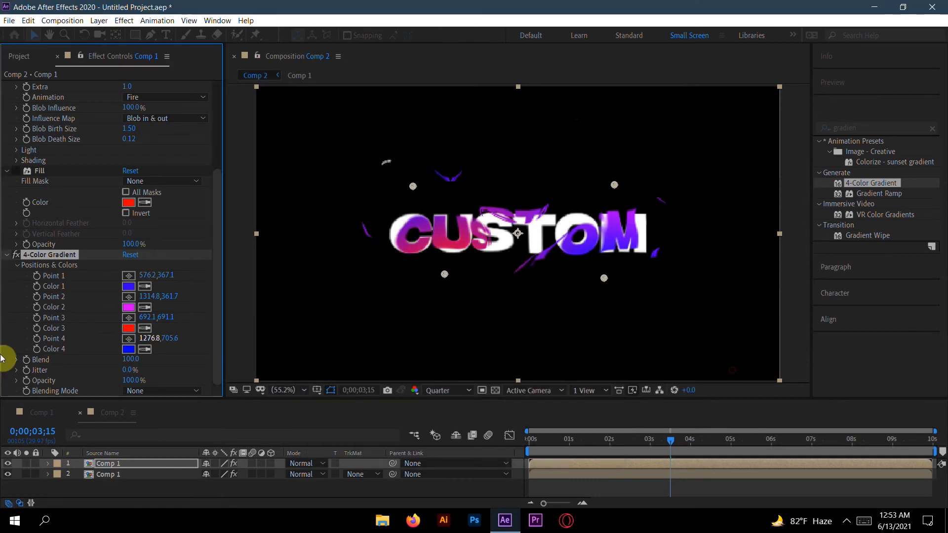
click(128, 349)
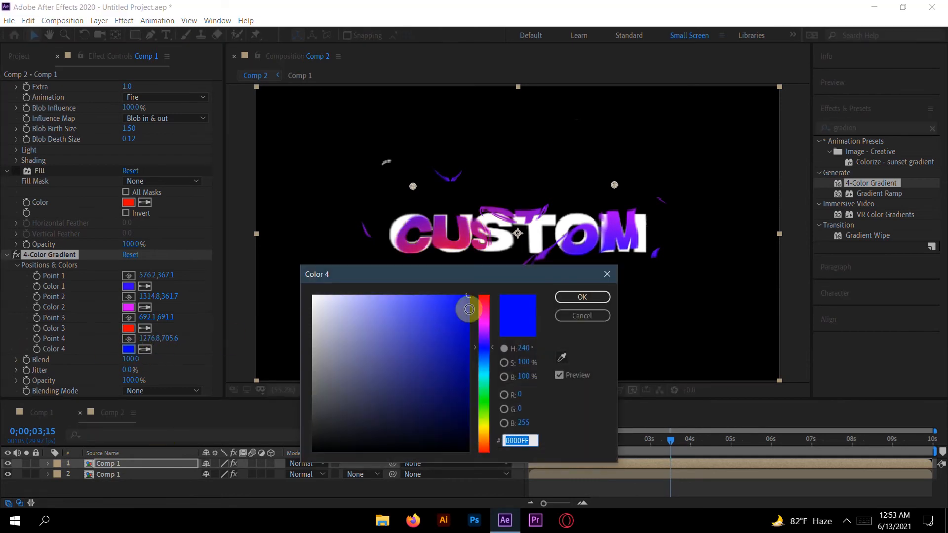
click(482, 423)
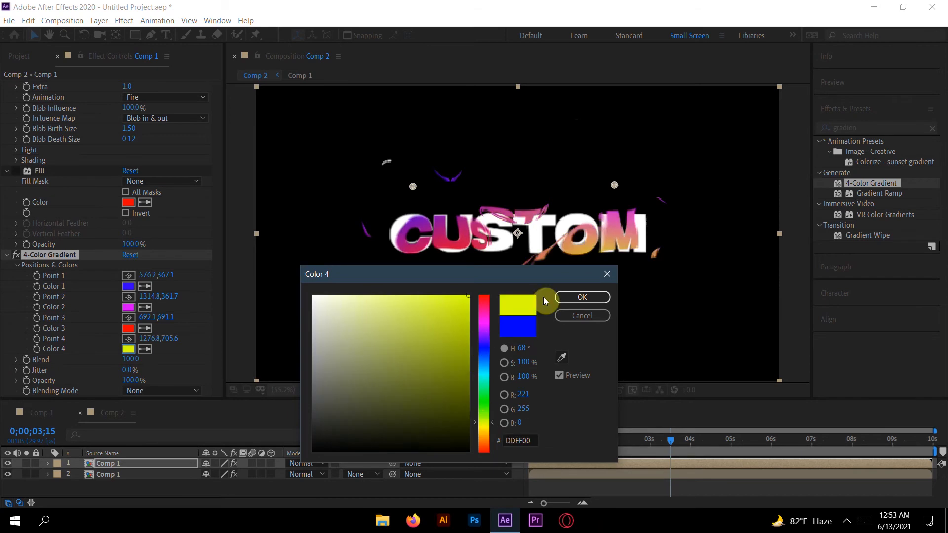
click(570, 298)
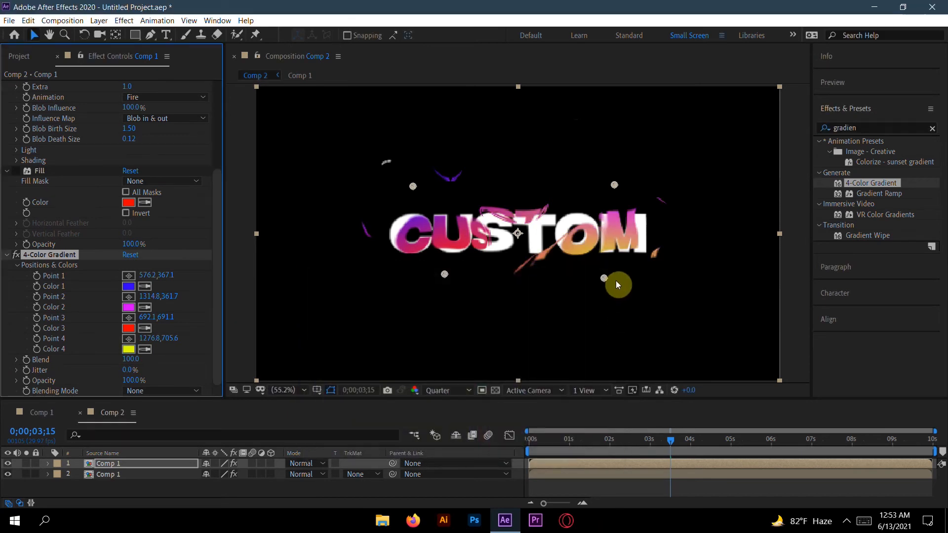
Tighten the 4-Color Gradient points around the text, to about (591, 407), (1297, 411), (676, 668) and (1232, 678)
drag(603, 281, 596, 276)
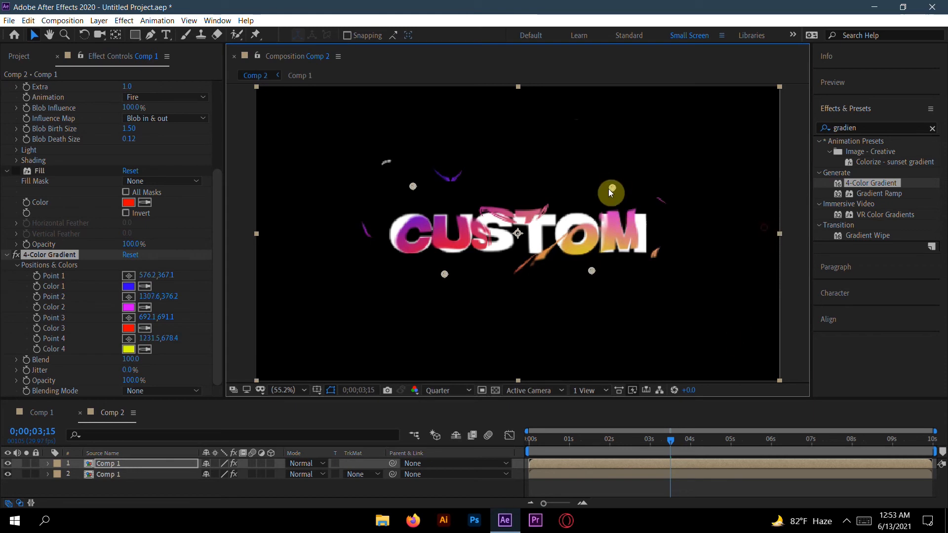
drag(610, 199, 609, 198)
drag(444, 275, 443, 267)
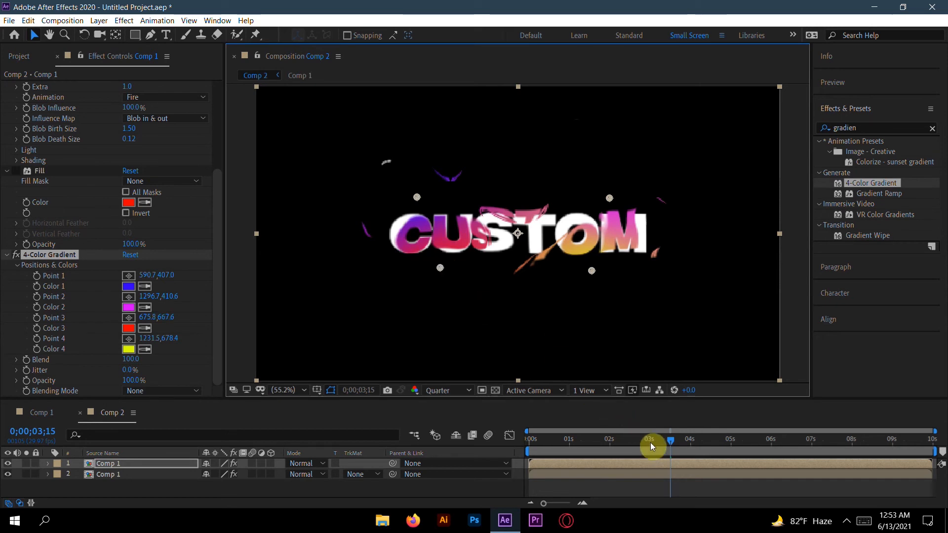
Play the Comp 2 animation from the start to check the gradient colors
drag(669, 442, 446, 448)
key(space)
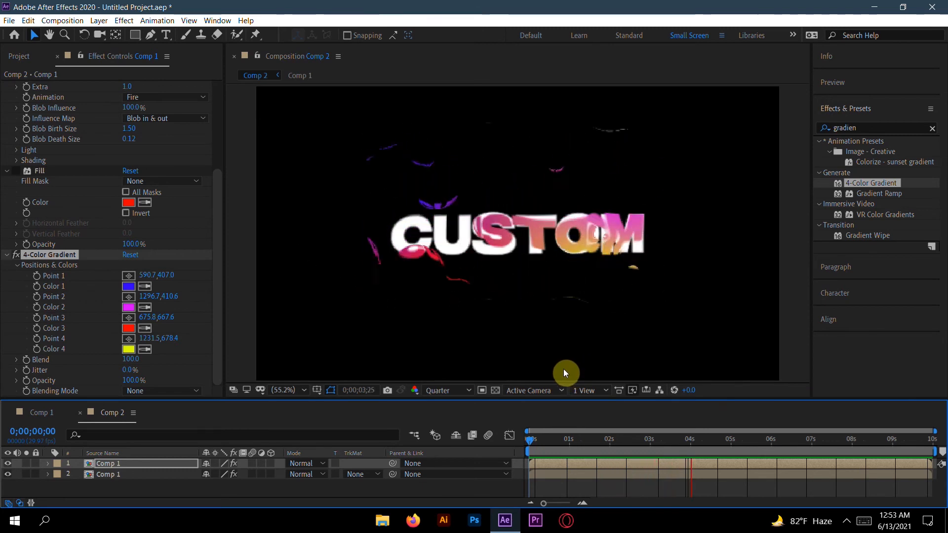
key(space)
Set the CC Mr. Mercury Velocity of the lower Comp 1 layer to 1.8
scroll(117, 277, up, 4)
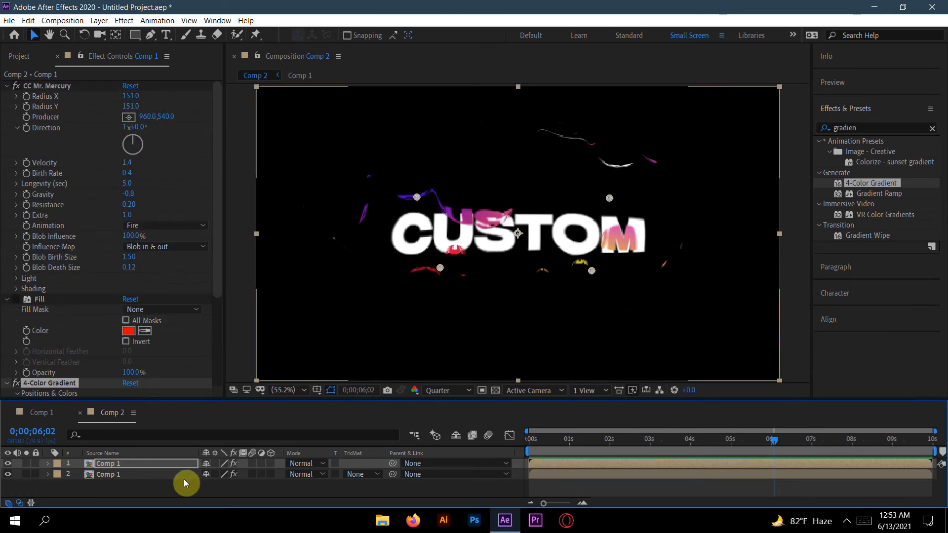
click(144, 474)
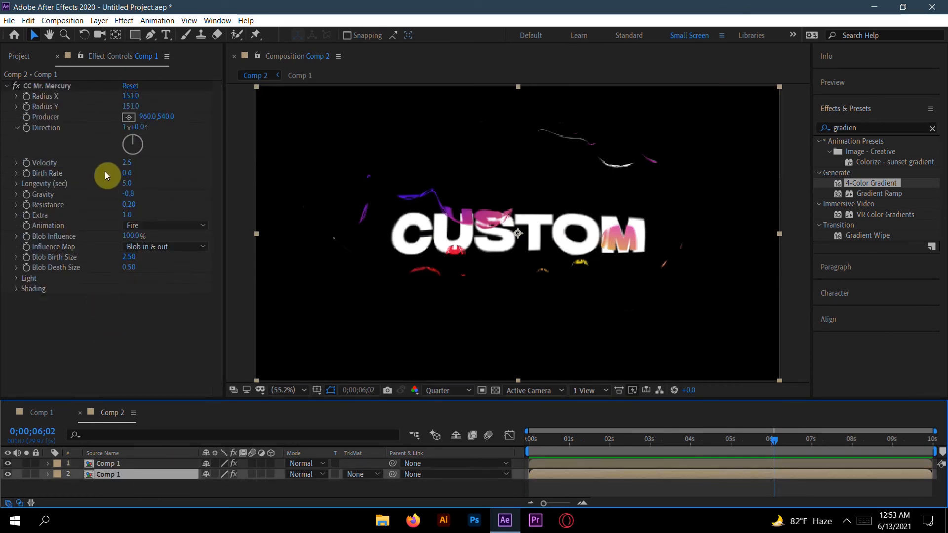
click(127, 163)
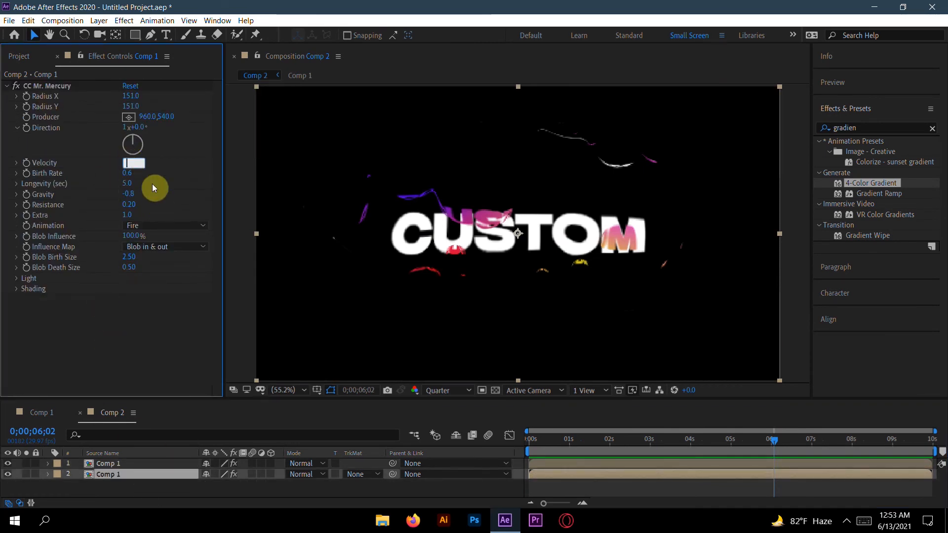
text(1.8)
key(Return)
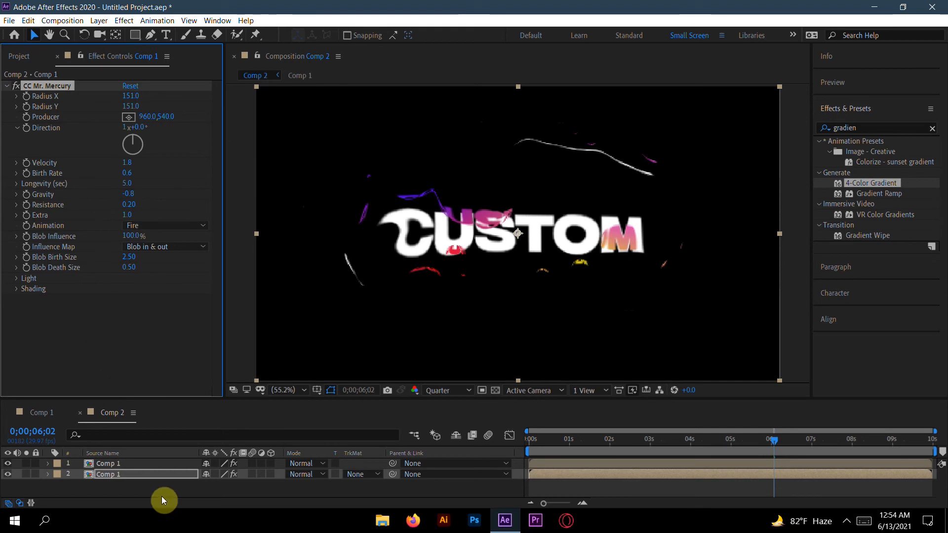
Preview the animation and disable the 4-Color Gradient effect on the top Comp 1 layer
click(153, 465)
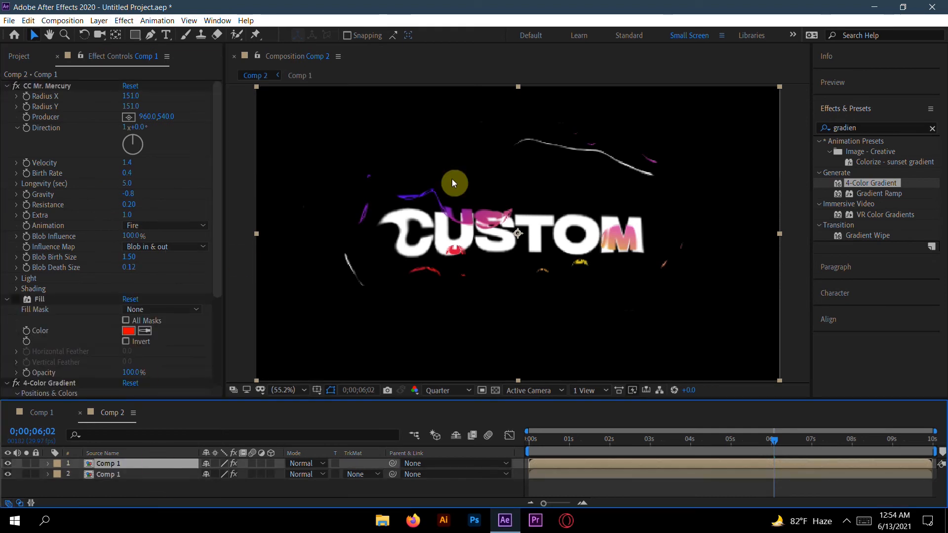
key(space)
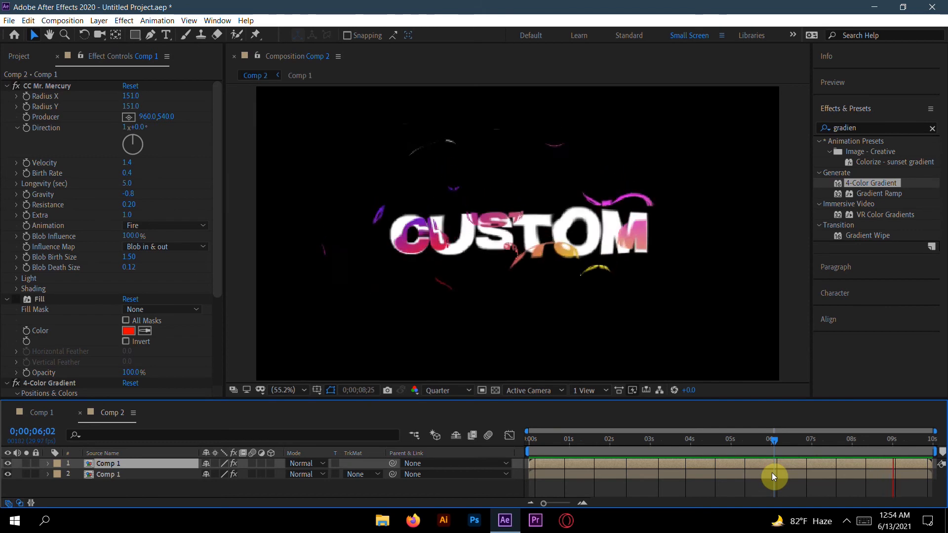
key(space)
scroll(27, 346, down, 4)
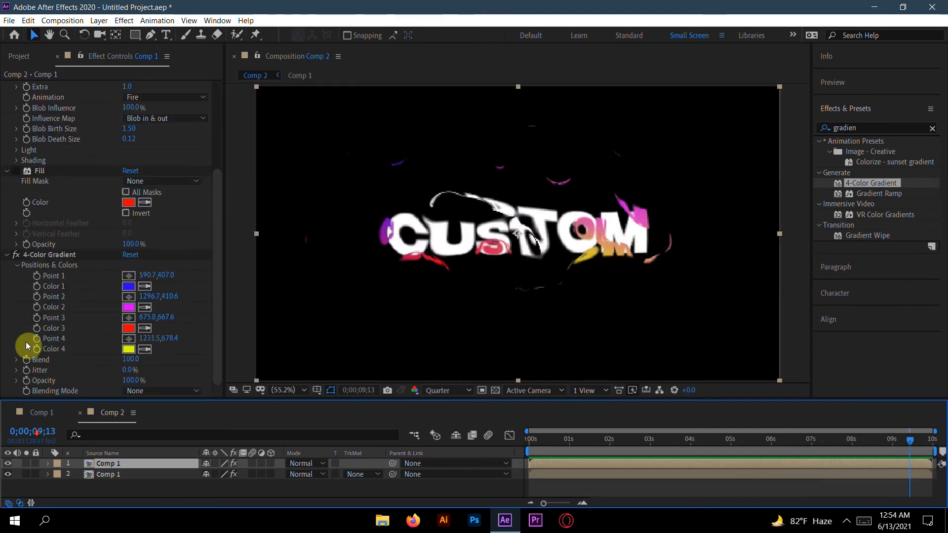
click(16, 255)
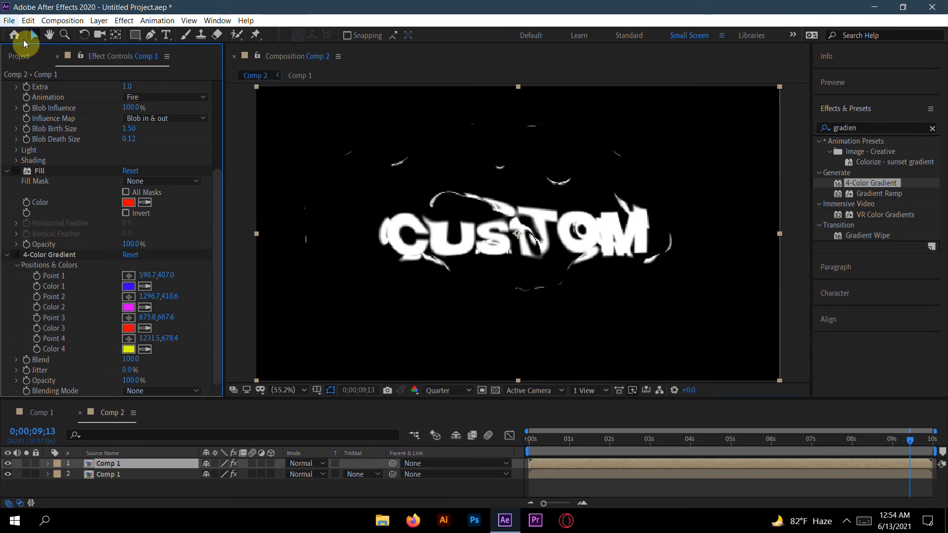
Create a 1920 x 1080, 29.97 fps, 10-second composition named Comp 3, and place Comp 2 in it for a playback check
click(20, 56)
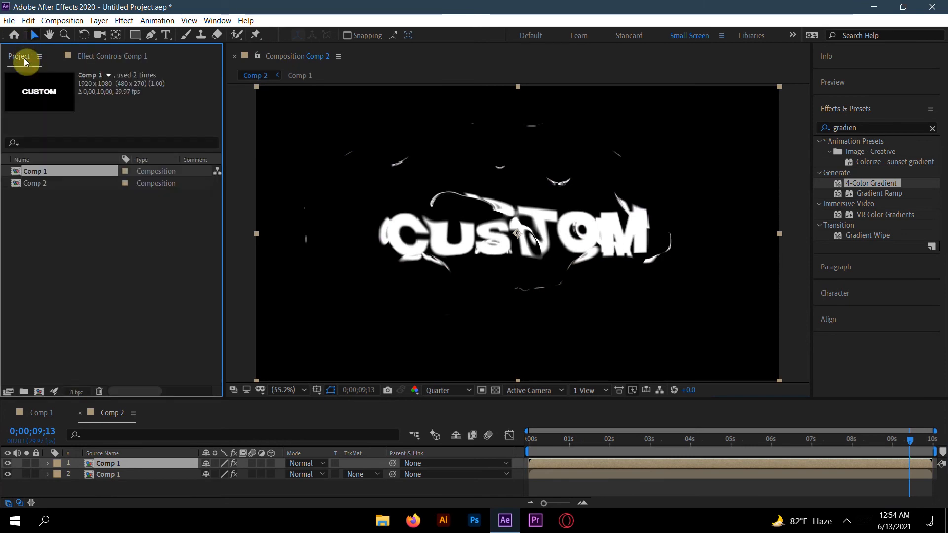
click(39, 392)
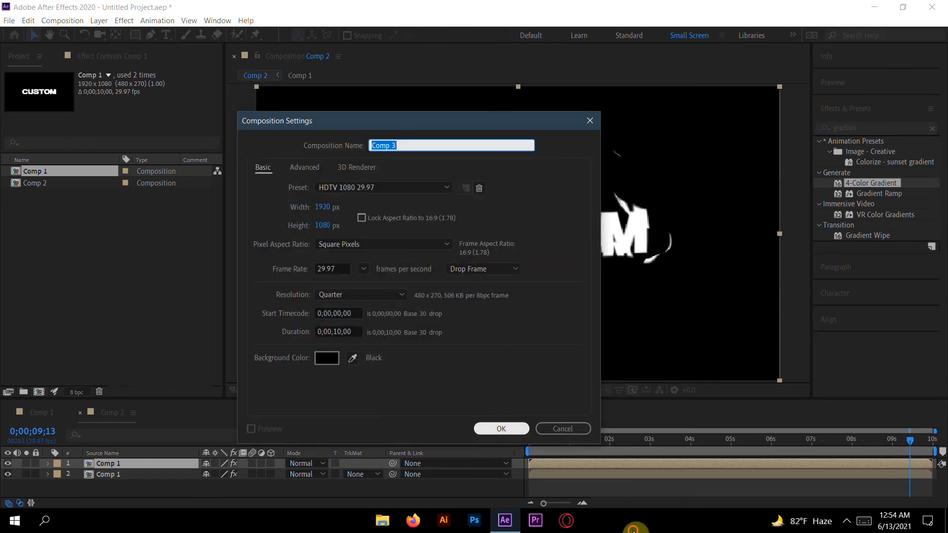
click(507, 425)
drag(45, 180, 70, 474)
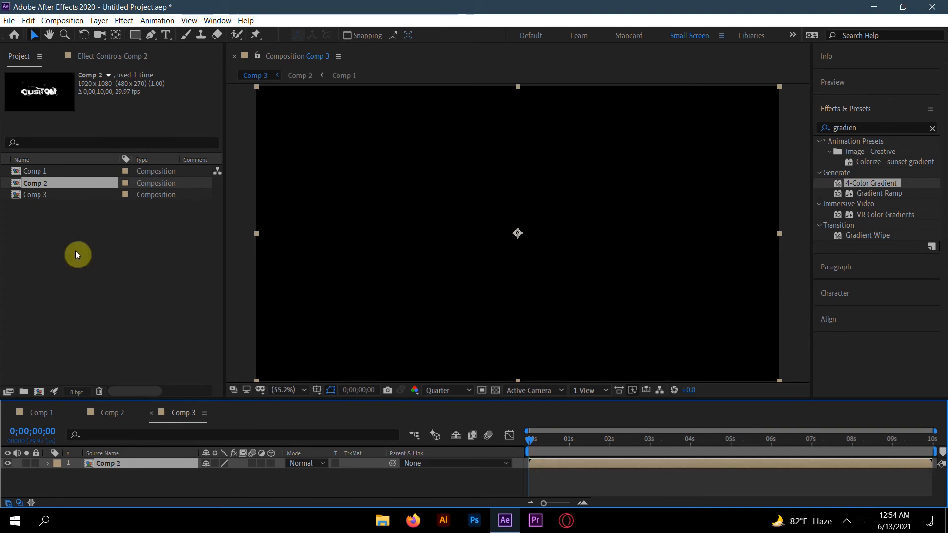
key(space)
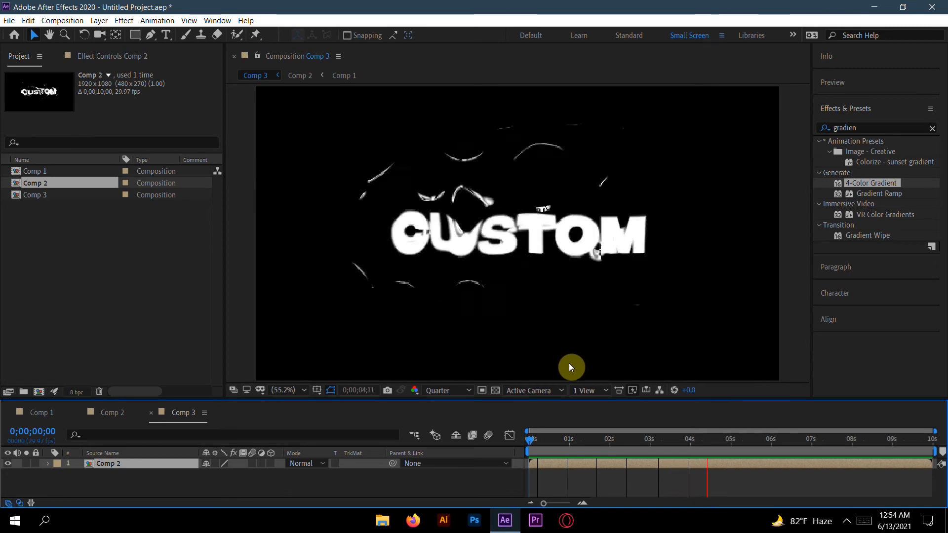
key(space)
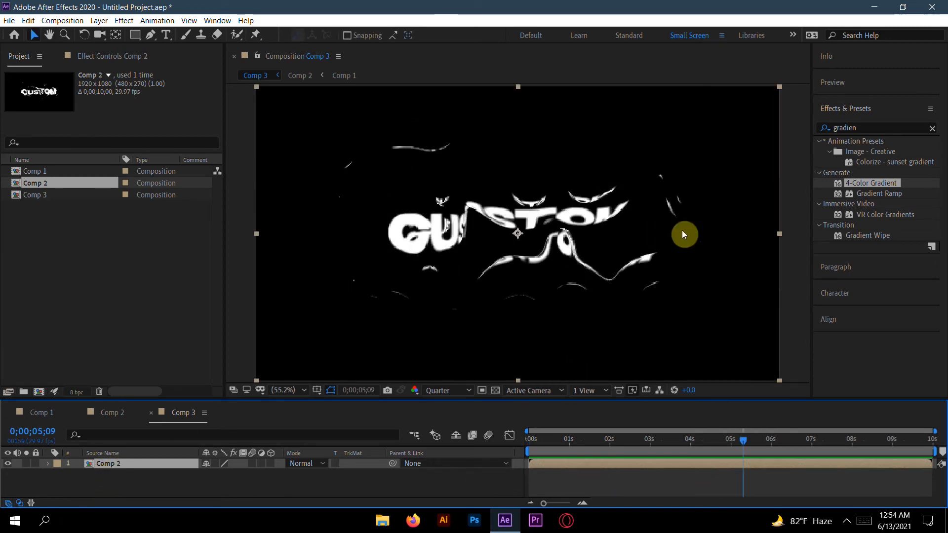
Find the Shift Channels effect by searching for "channel" and apply it to the Comp 2 layer
click(861, 128)
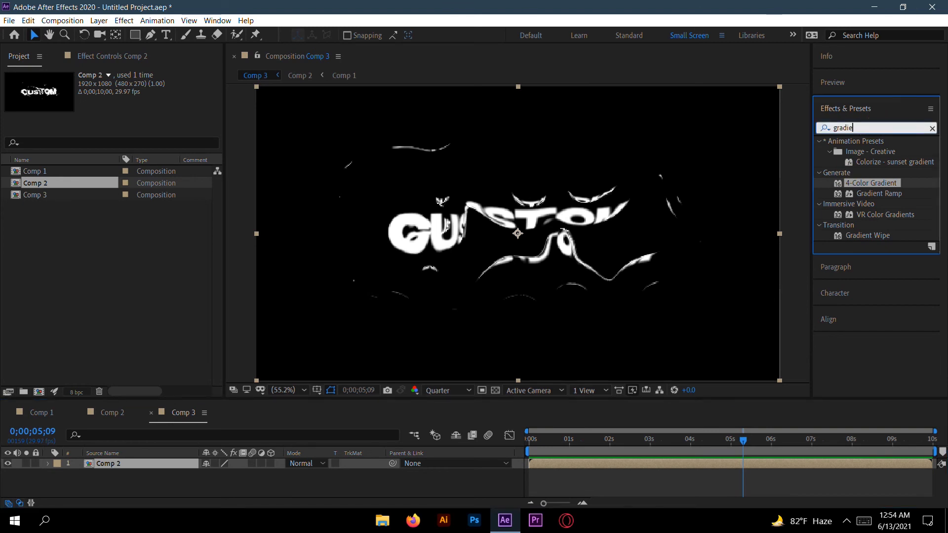
key(BackSpace)
key(BackSpace)
key(BackSpace)
key(BackSpace)
key(BackSpace)
key(BackSpace)
text(channel)
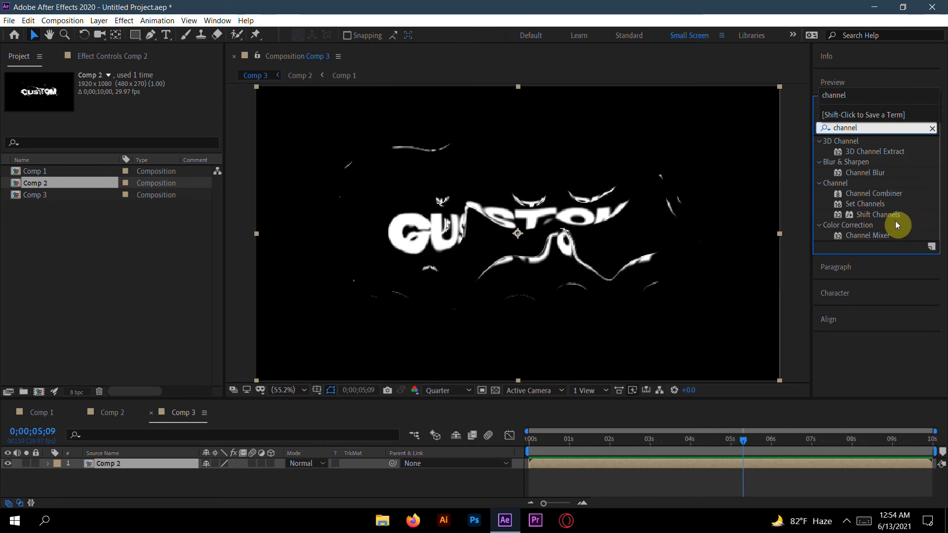
click(876, 216)
drag(876, 217, 168, 467)
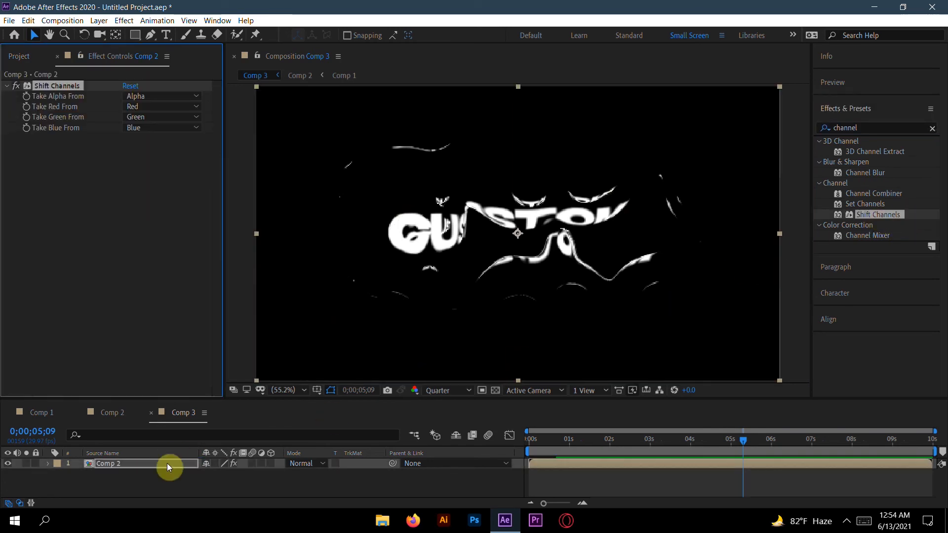
In Shift Channels, set both Take Green From and Take Blue From to Full Off
click(167, 115)
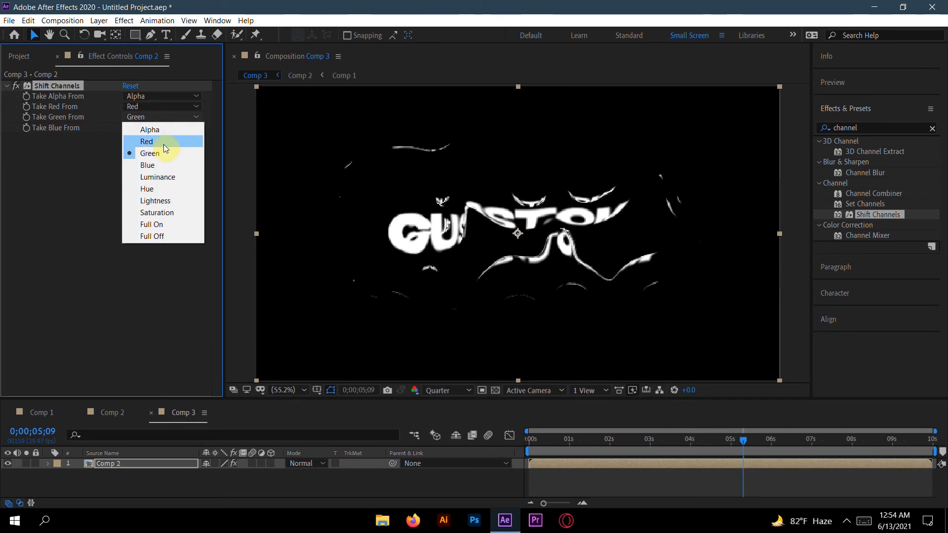
click(159, 237)
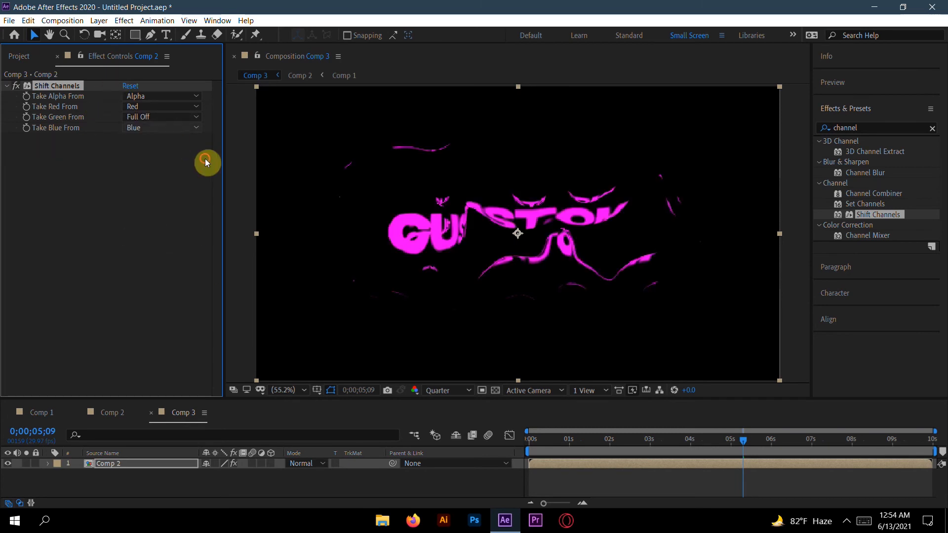
click(164, 127)
click(148, 250)
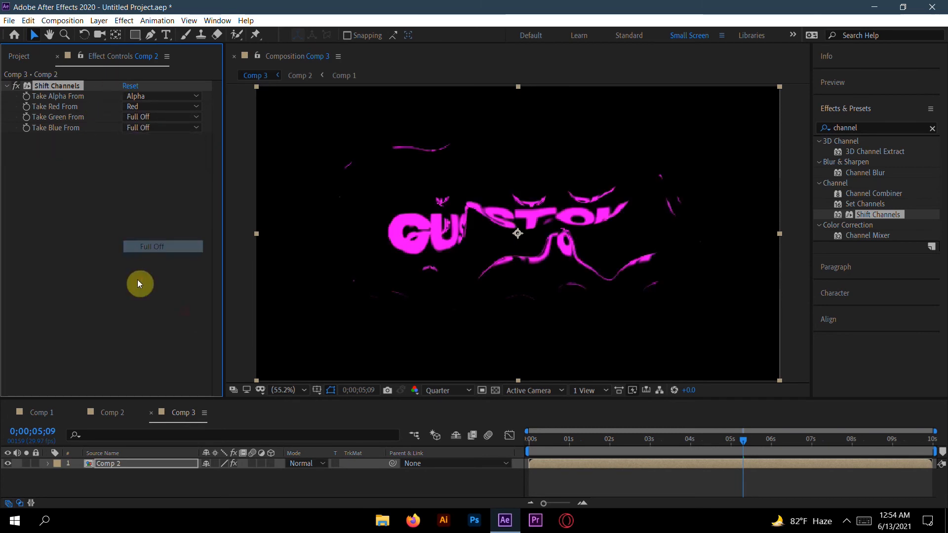
Duplicate the Comp 2 layer twice so that Comp 3 has three copies
click(117, 463)
key(ctrl+d)
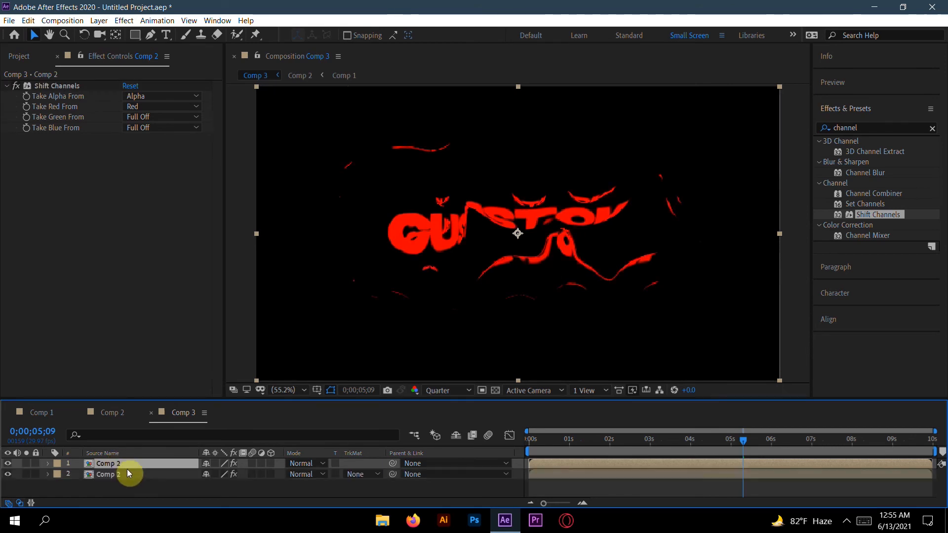
key(ctrl+d)
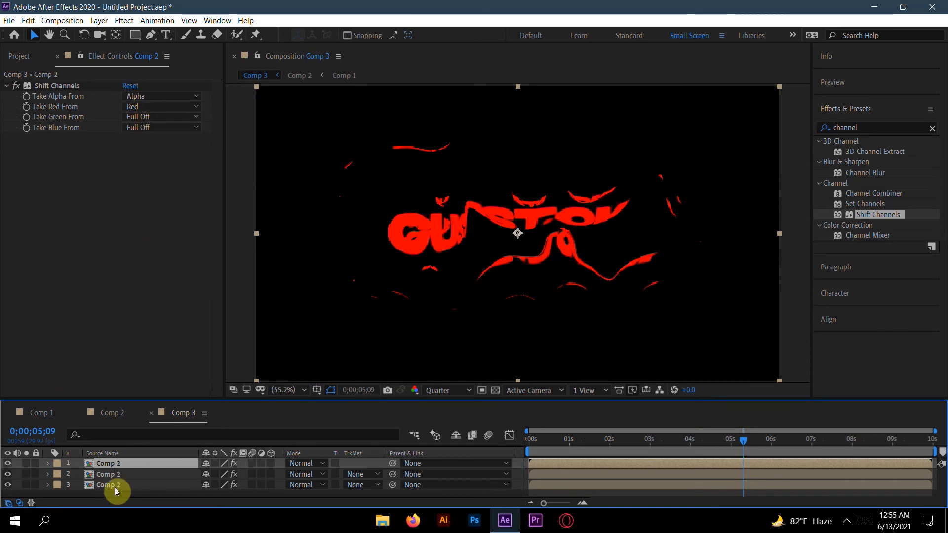
On the middle Comp 2 layer, set Shift Channels to take red from Full Off and green from Green
click(118, 474)
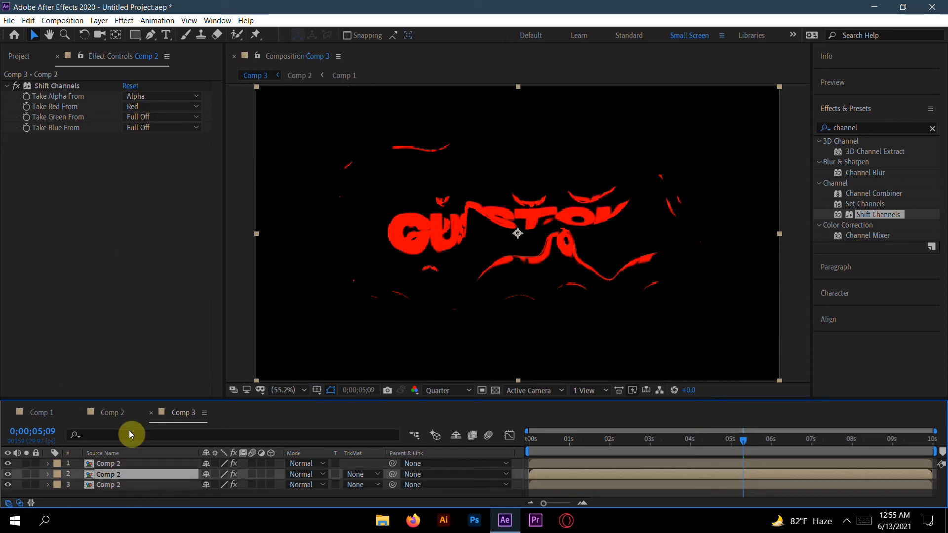
click(159, 105)
click(198, 285)
click(159, 117)
click(153, 154)
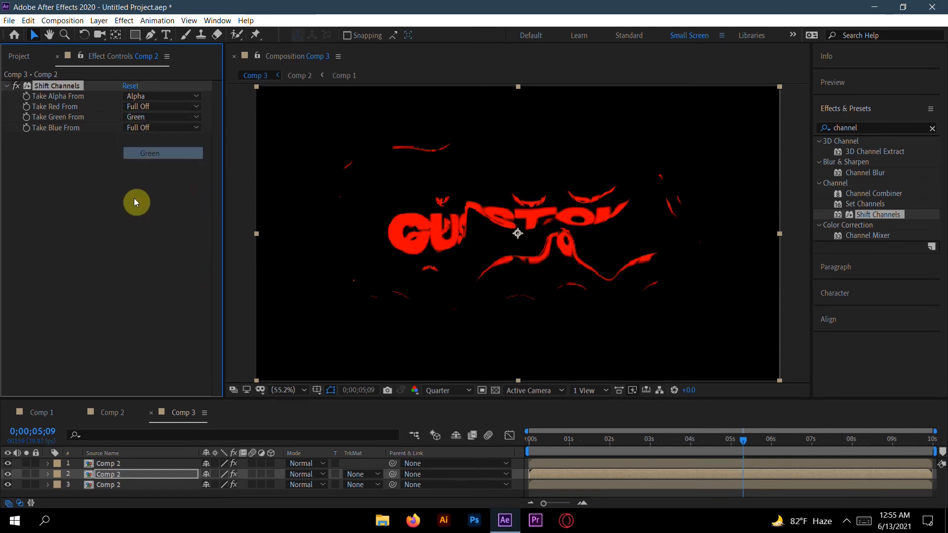
On the bottom Comp 2 layer, set Shift Channels to take red from Full Off and blue from Blue
click(99, 486)
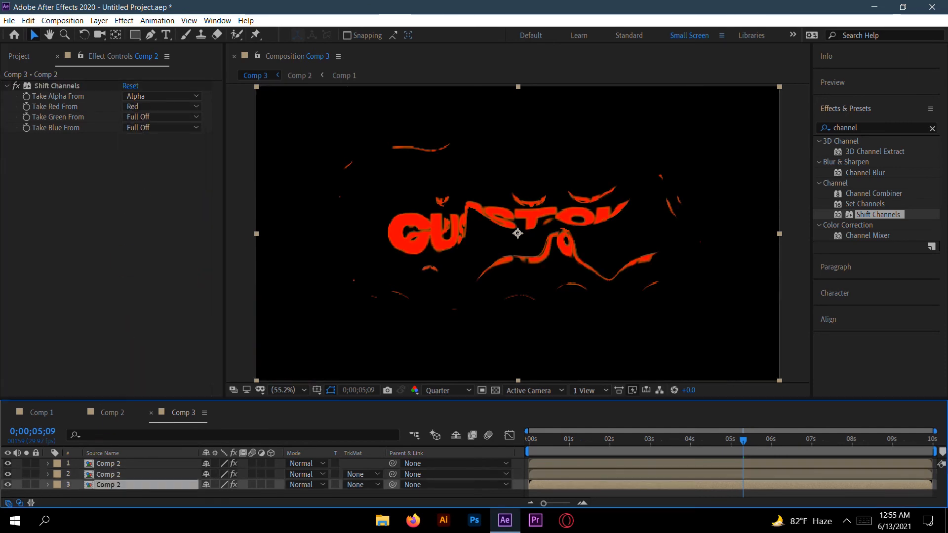
click(155, 106)
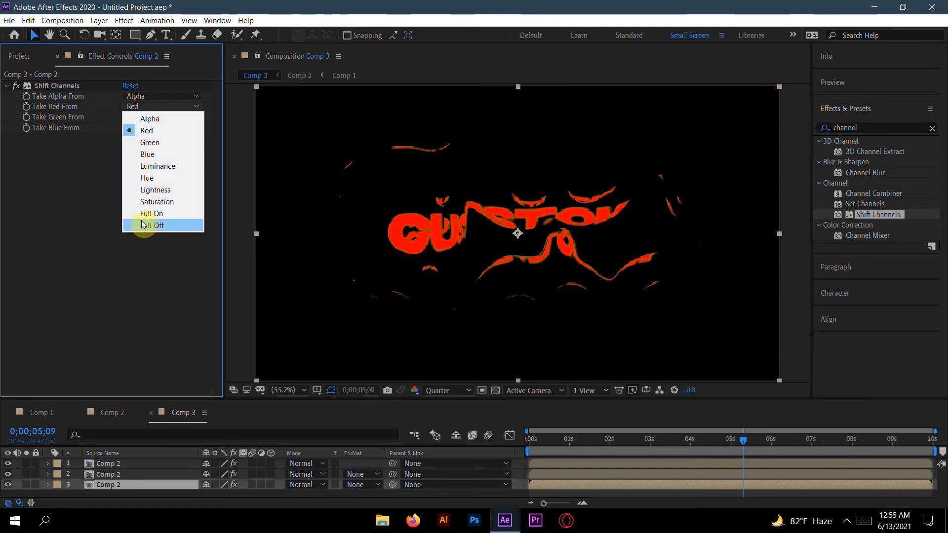
click(151, 225)
click(150, 129)
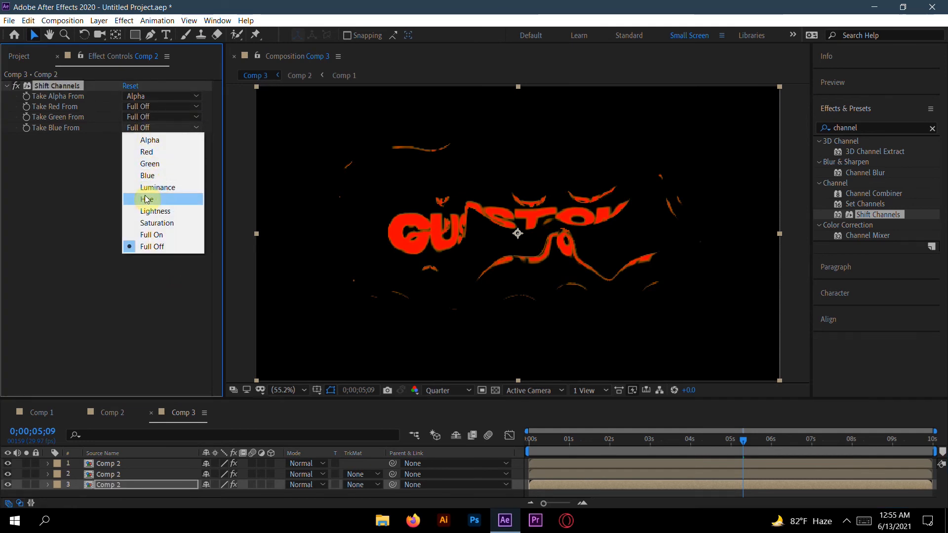
click(151, 176)
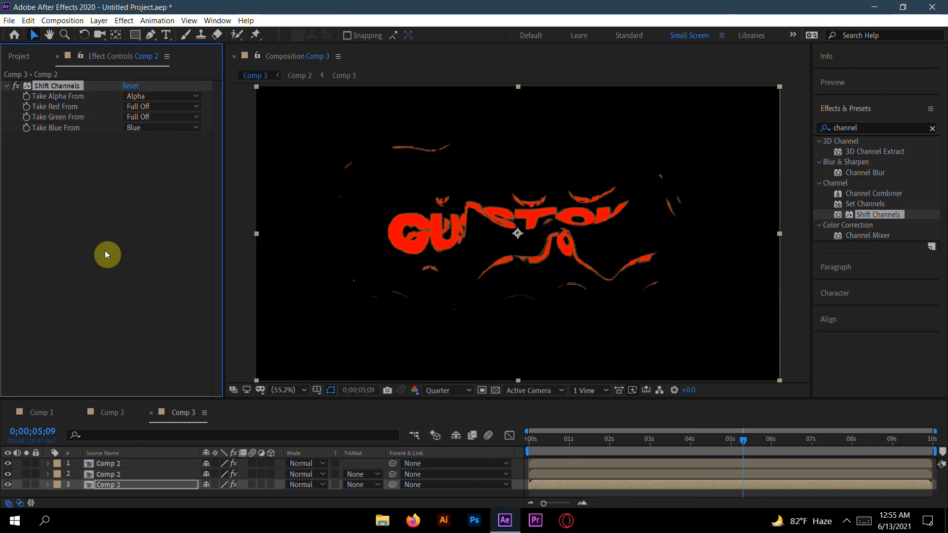
Set the blending mode of the two upper Comp 2 layers to Add
click(129, 462)
shift+click(129, 475)
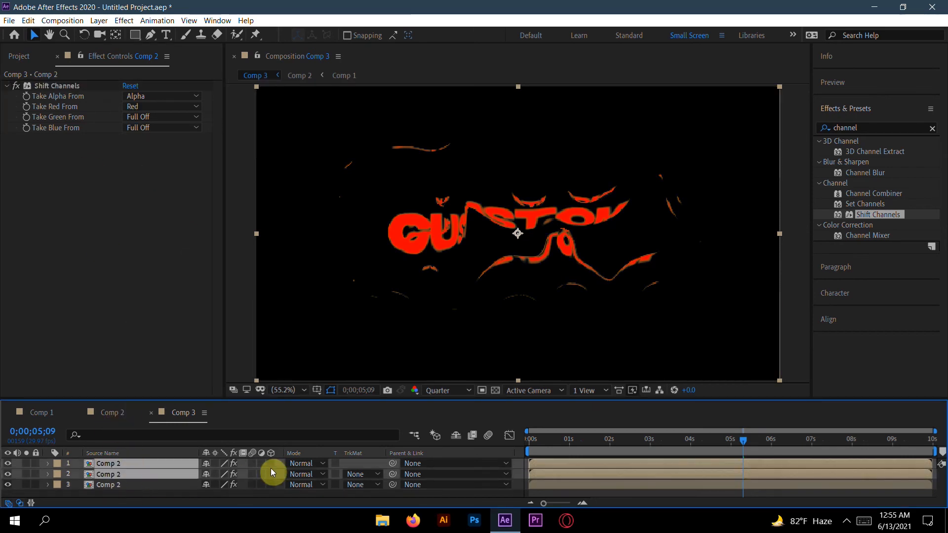
click(306, 464)
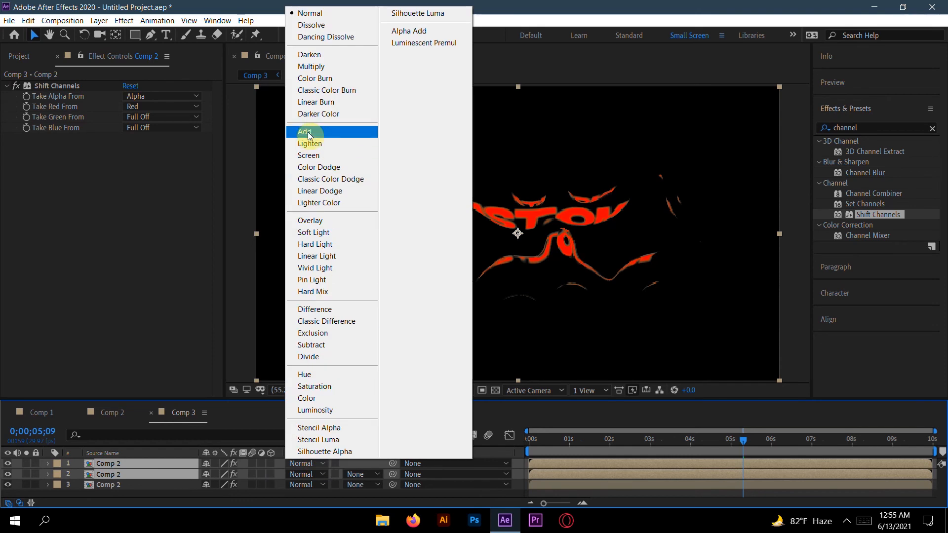
click(308, 133)
Offset the Comp 2 copies in Comp 3 so the middle one starts at frame 1 and the upper one at frame 2, and preview
drag(750, 437, 529, 447)
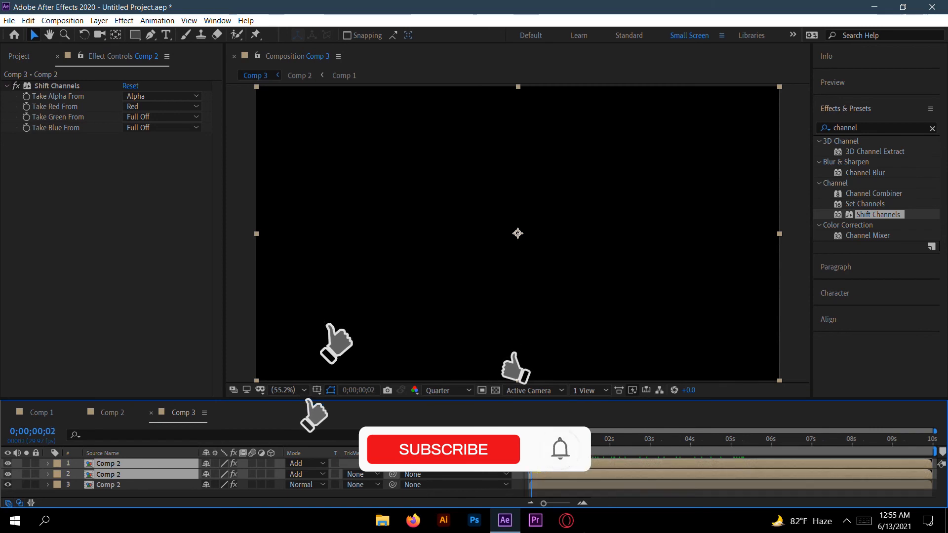
drag(544, 503, 569, 503)
drag(591, 443, 554, 448)
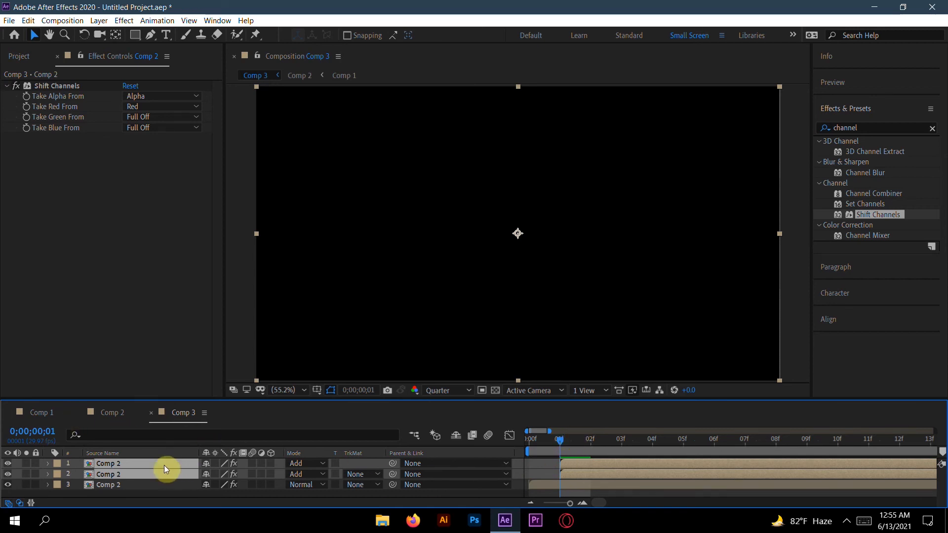
click(595, 463)
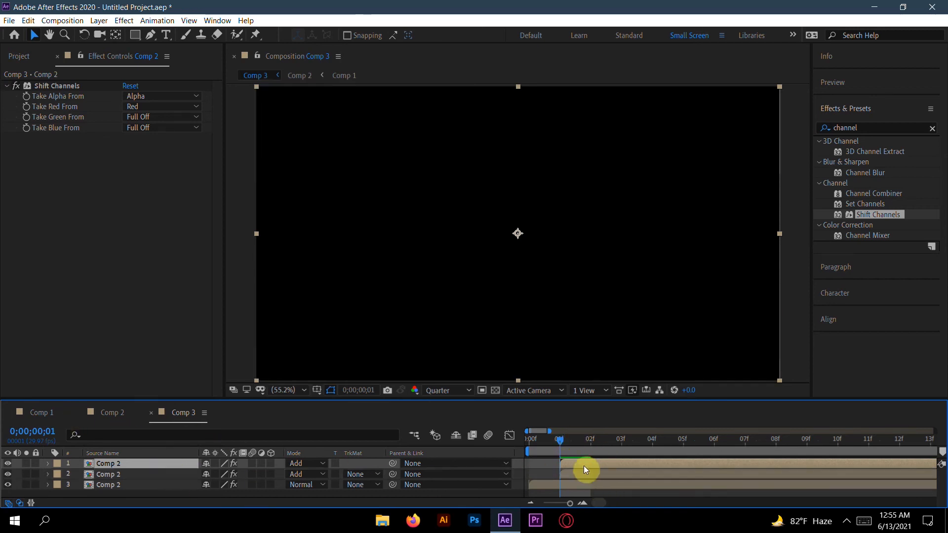
drag(580, 464, 597, 465)
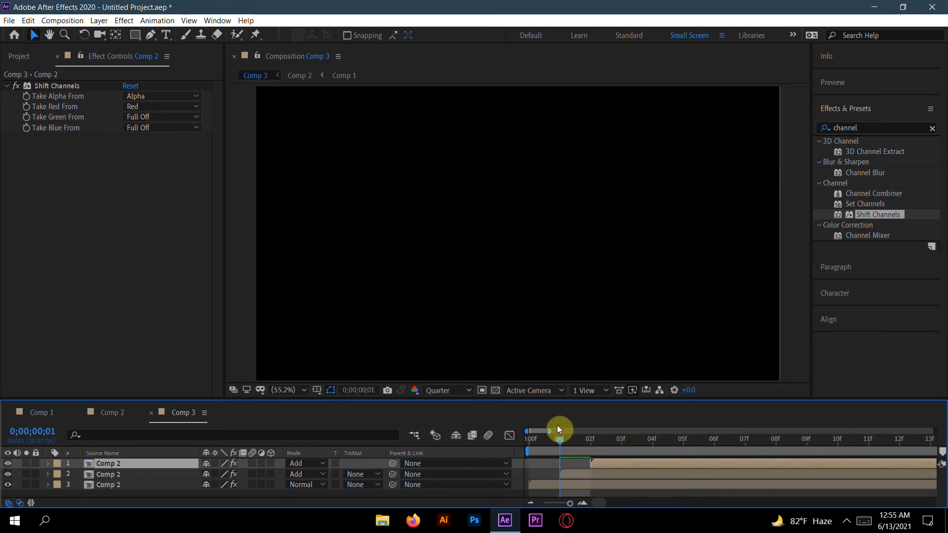
drag(555, 440, 504, 446)
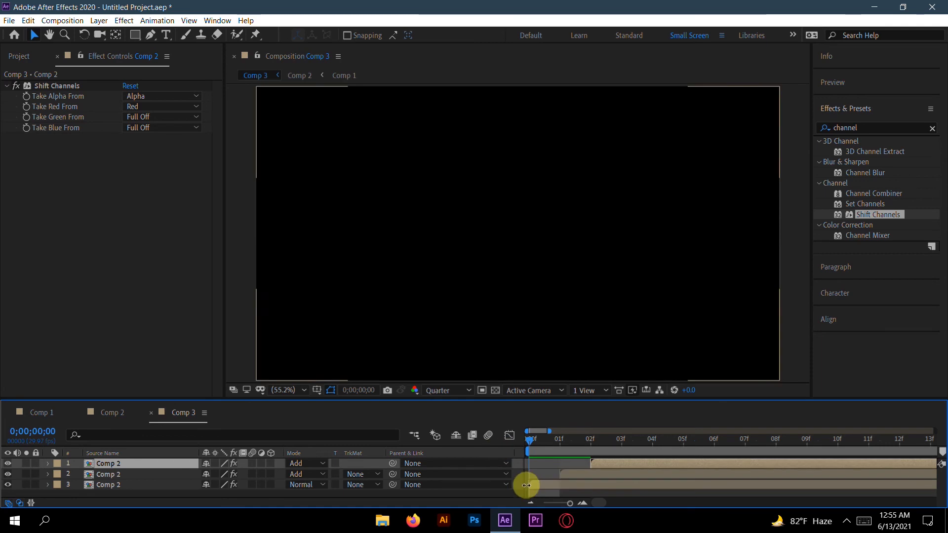
drag(570, 503, 543, 503)
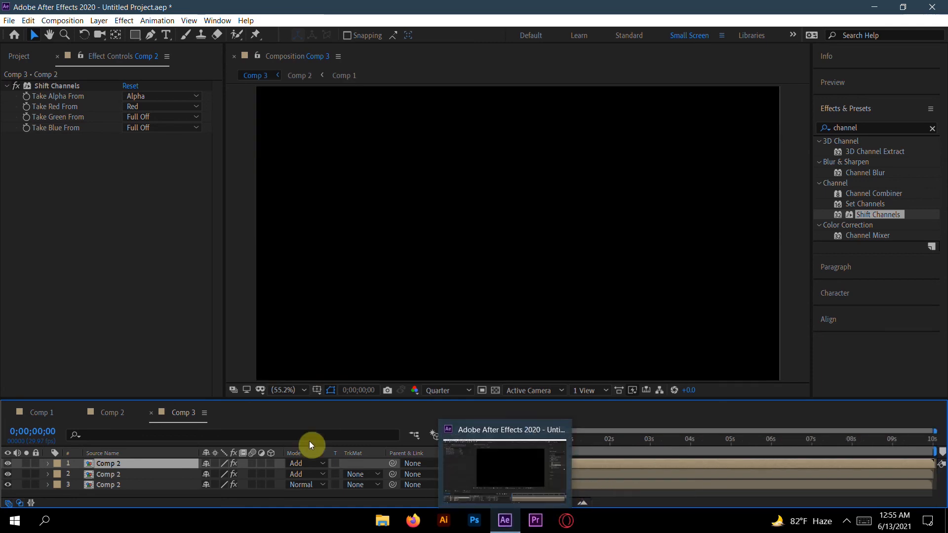
key(space)
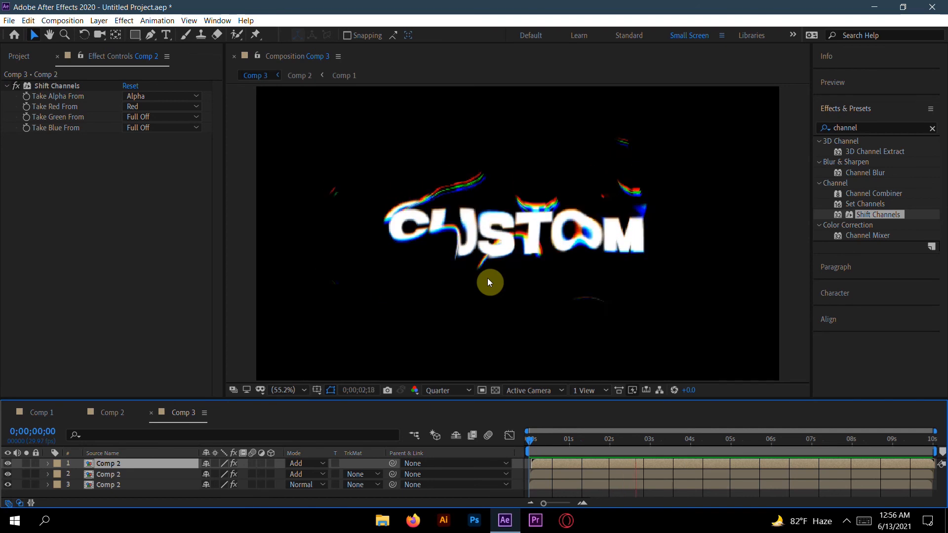
key(space)
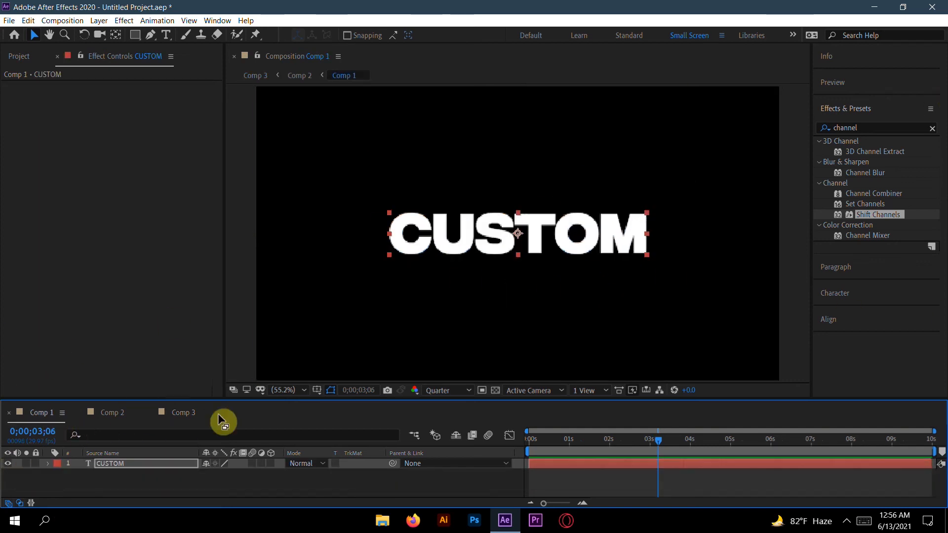
Replace the CUSTOM text in Comp 1 with GRAPHICS
double_click(642, 230)
click(640, 231)
key(BackSpace)
key(BackSpace)
key(BackSpace)
key(BackSpace)
key(BackSpace)
key(BackSpace)
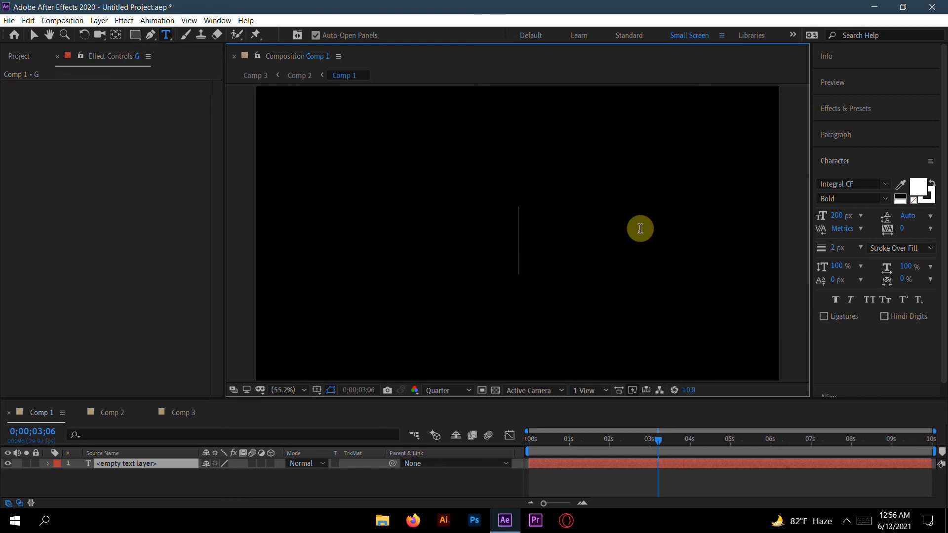
text(GRAPHICS.)
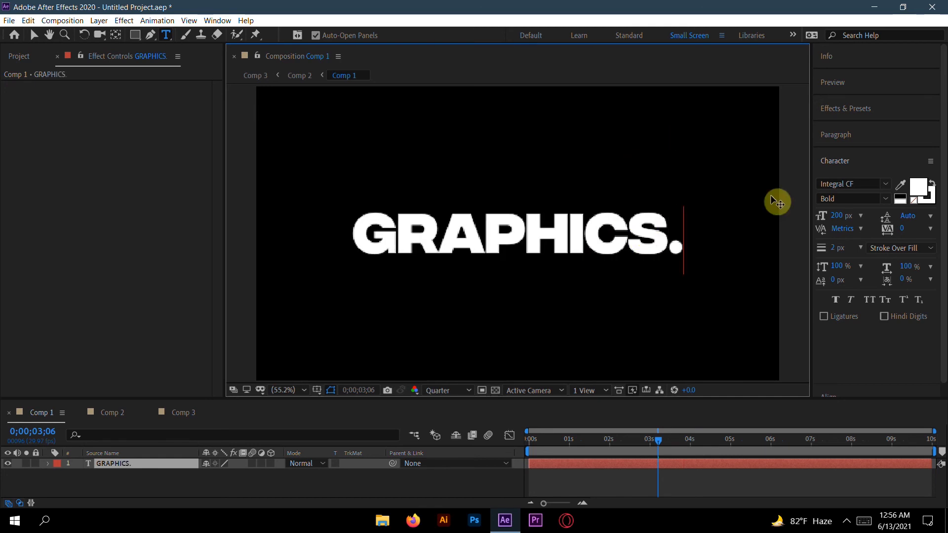
Center the GRAPHICS. text vertically in the composition and check the updated liquid animation in Comp 3
click(839, 161)
click(851, 207)
click(908, 224)
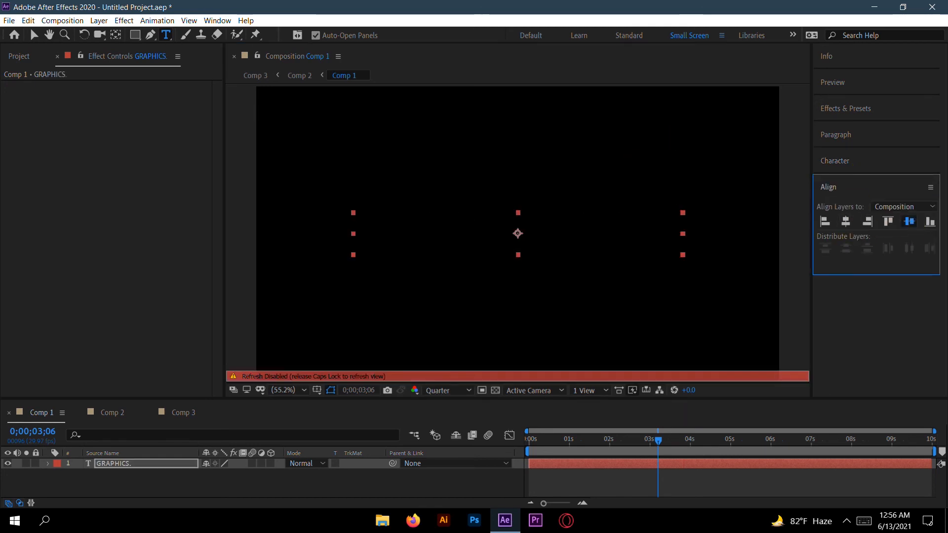
key(Caps_Lock)
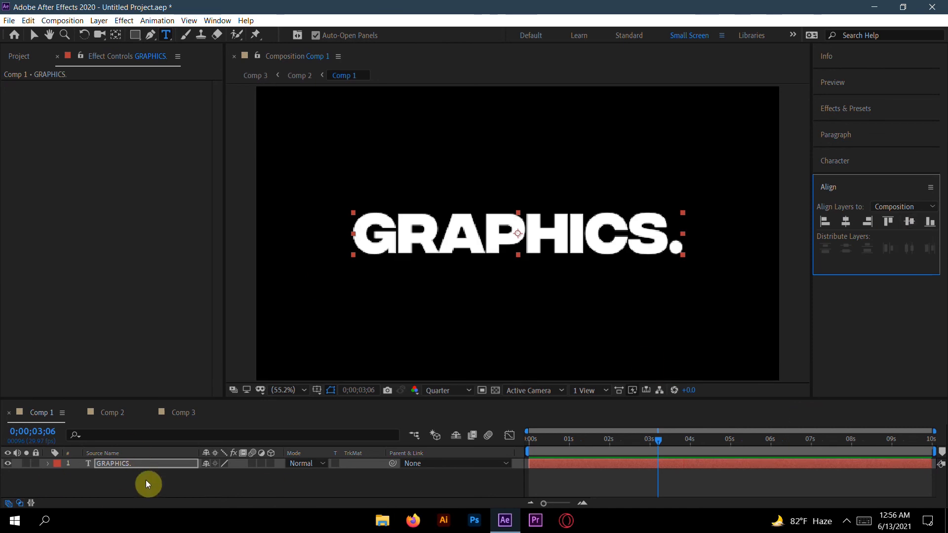
click(182, 409)
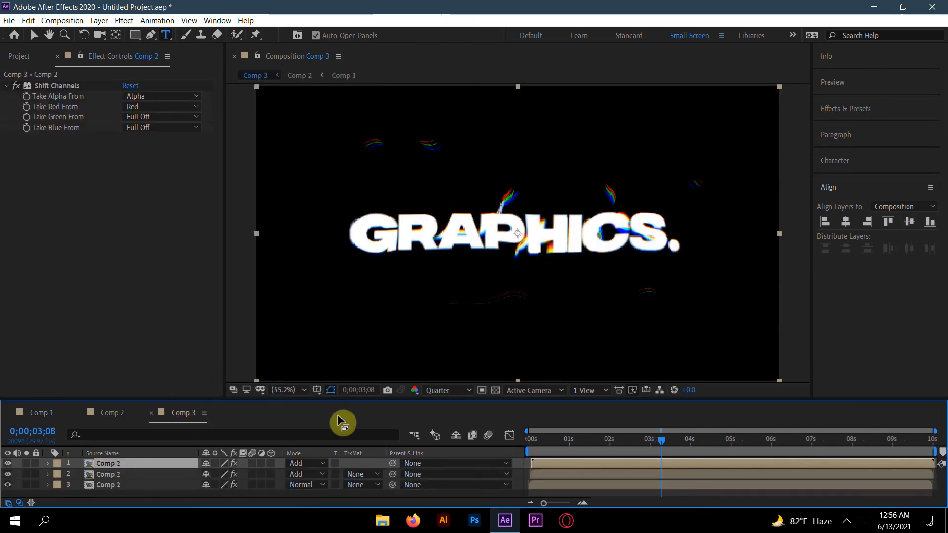
drag(662, 439, 818, 455)
drag(630, 473, 602, 473)
Turn on the red Fill effect on the upper Comp 1 layer in Comp 2 and preview it from the start
click(136, 407)
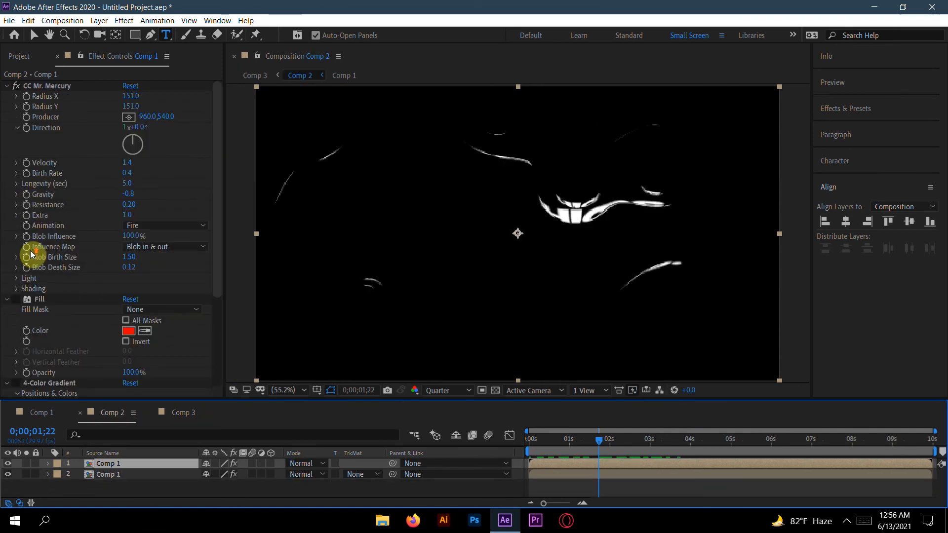
click(15, 301)
drag(608, 448, 530, 453)
key(space)
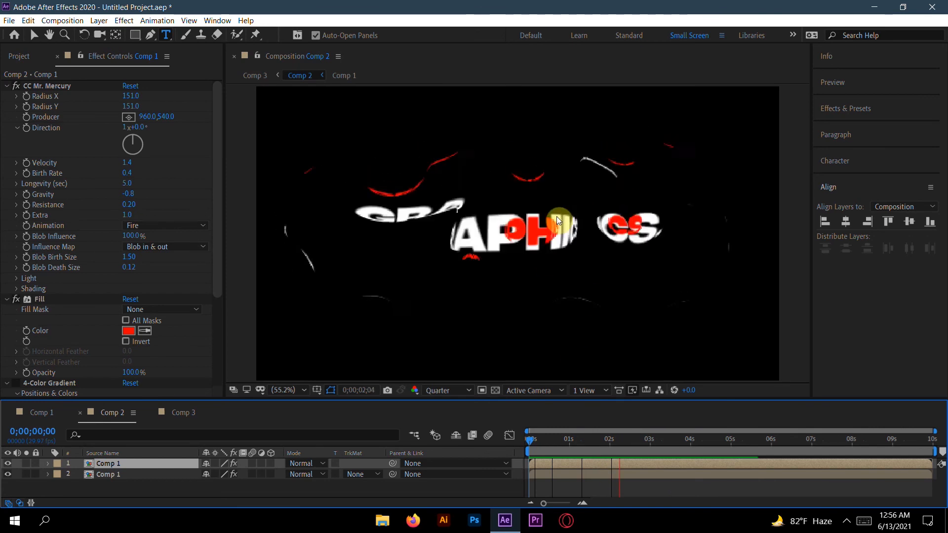
Switch the upper Comp 1 layer from the Fill effect to the 4-Color Gradient and preview the colored liquid
click(17, 299)
click(16, 383)
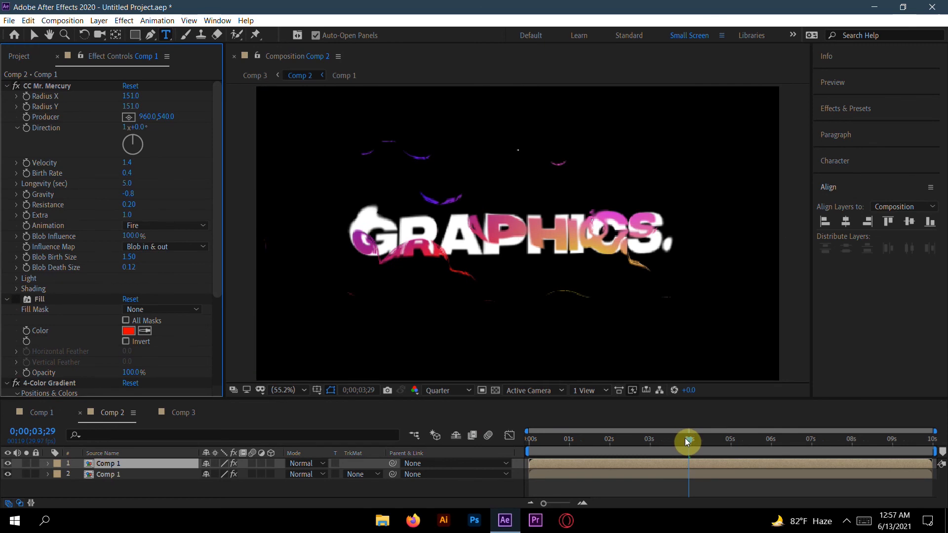
key(space)
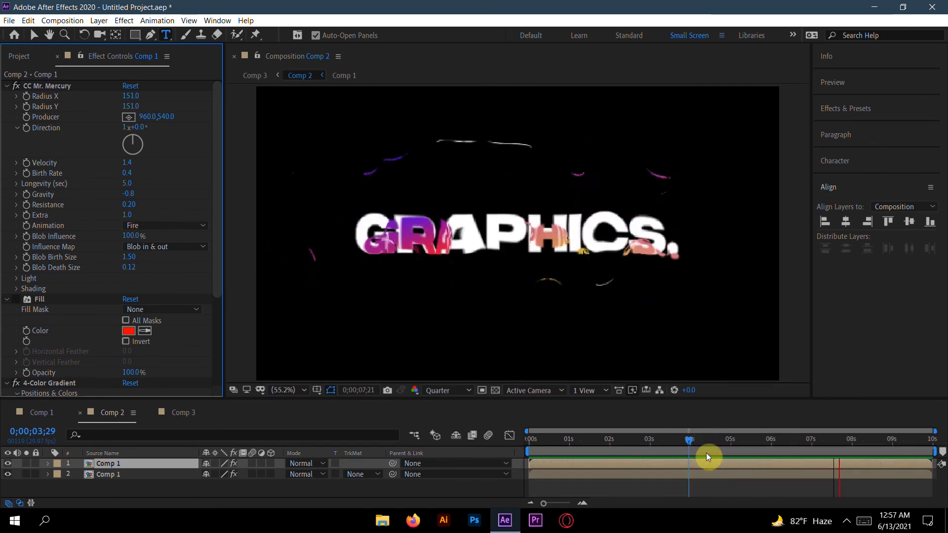
key(space)
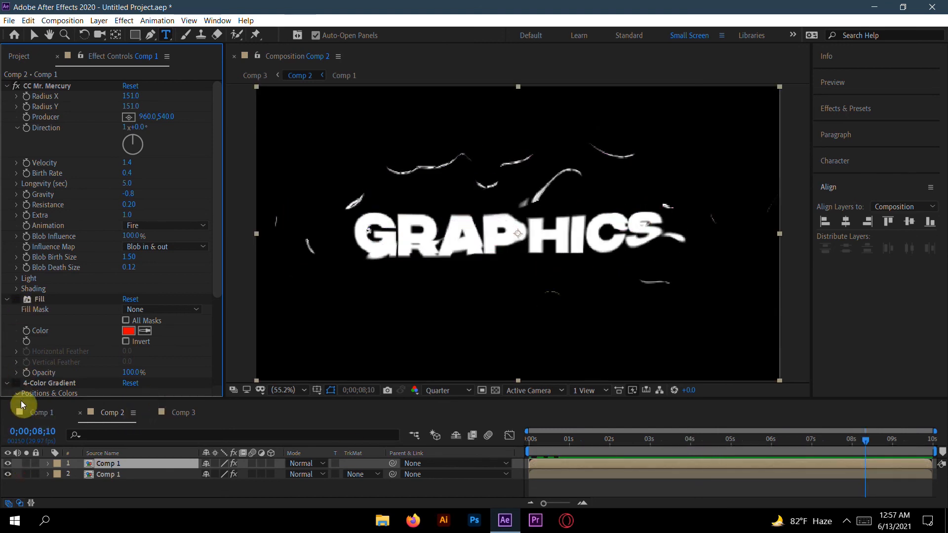
Draw an unfilled rectangle with a 16 px white stroke around the GRAPHICS. text in Comp 1, centered in the composition
click(41, 412)
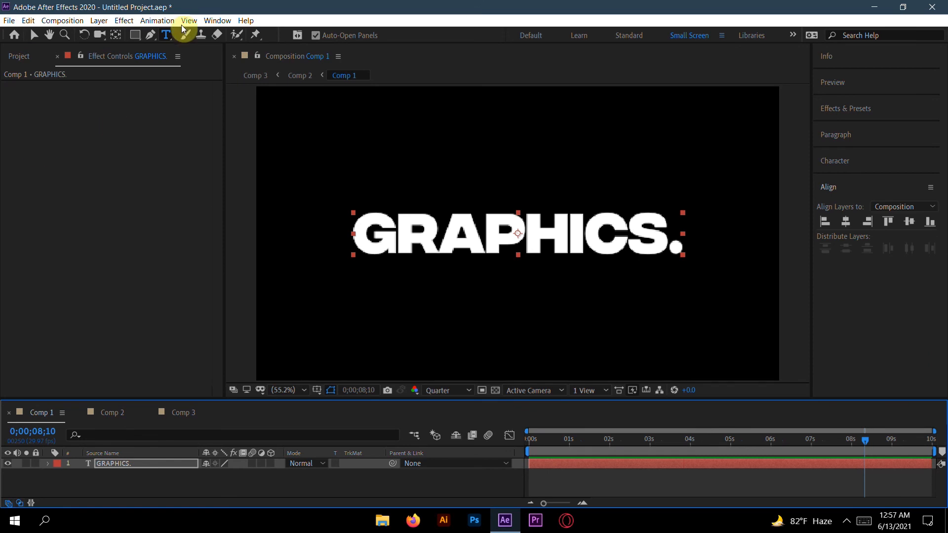
click(135, 35)
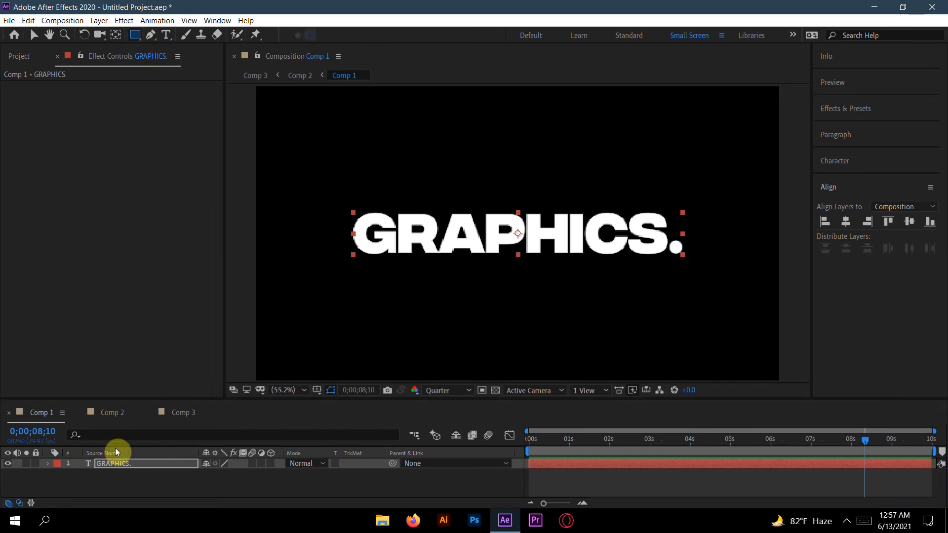
click(112, 482)
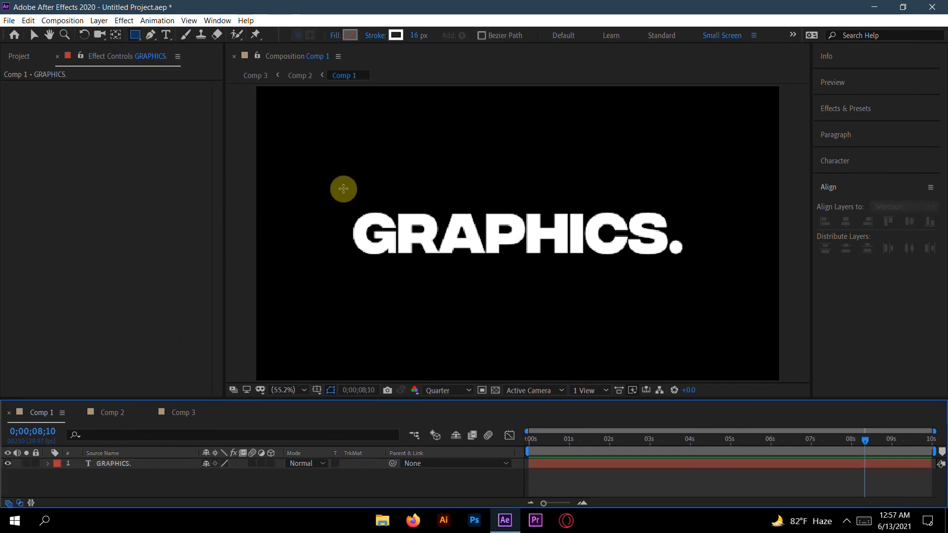
drag(342, 197, 353, 208)
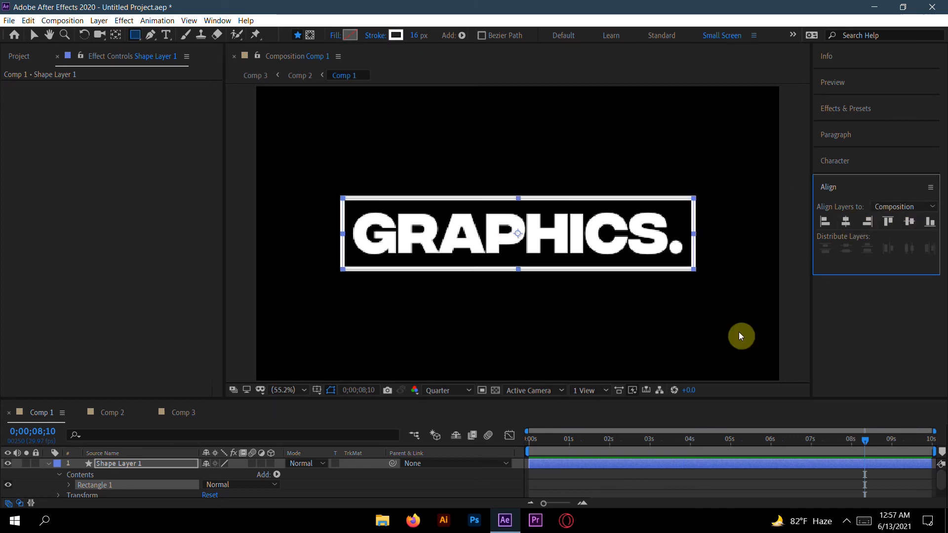
Preview the framed text's liquid animation in Comp 2 from the start and its RGB split version in Comp 3
click(117, 421)
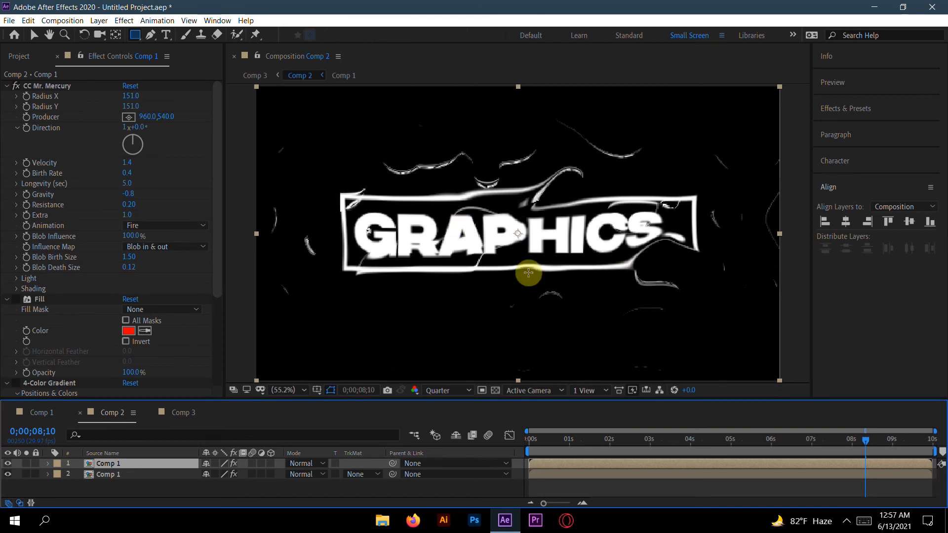
drag(865, 439, 531, 439)
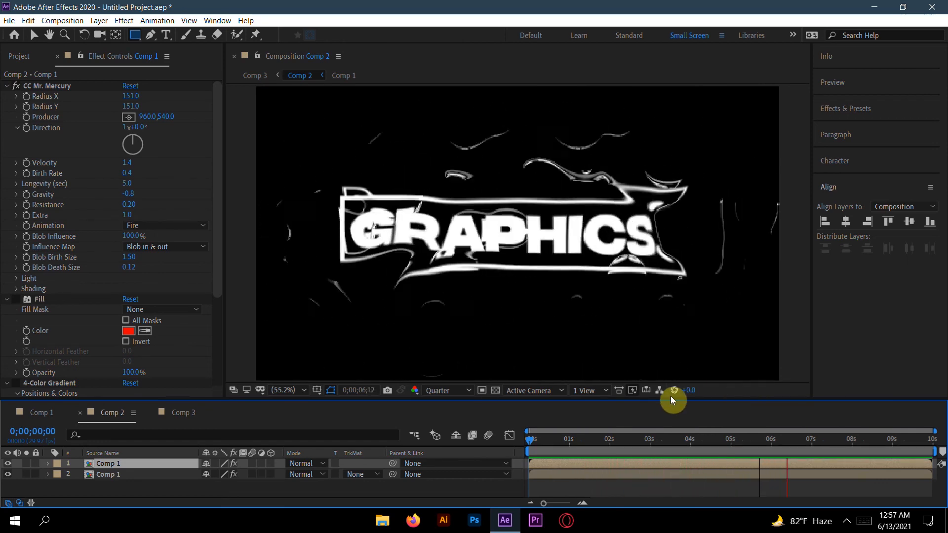
key(space)
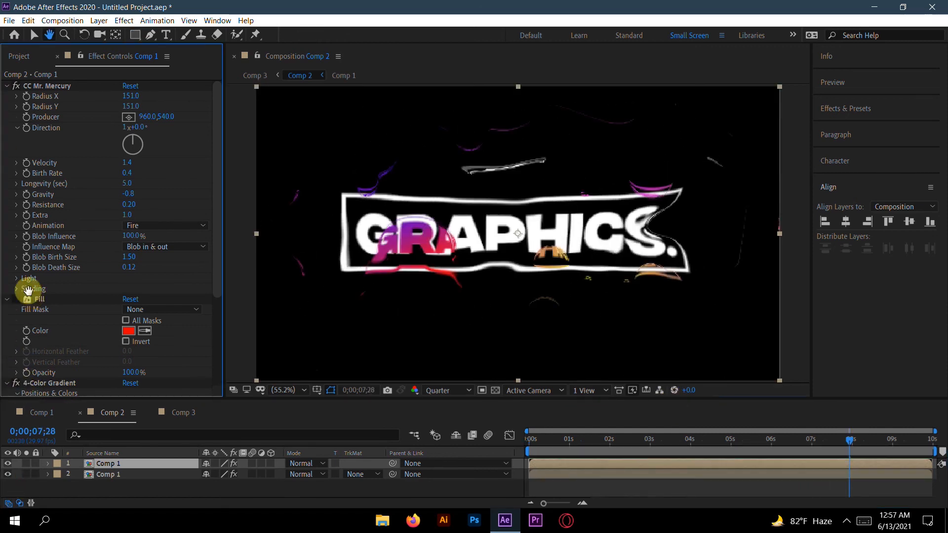
key(space)
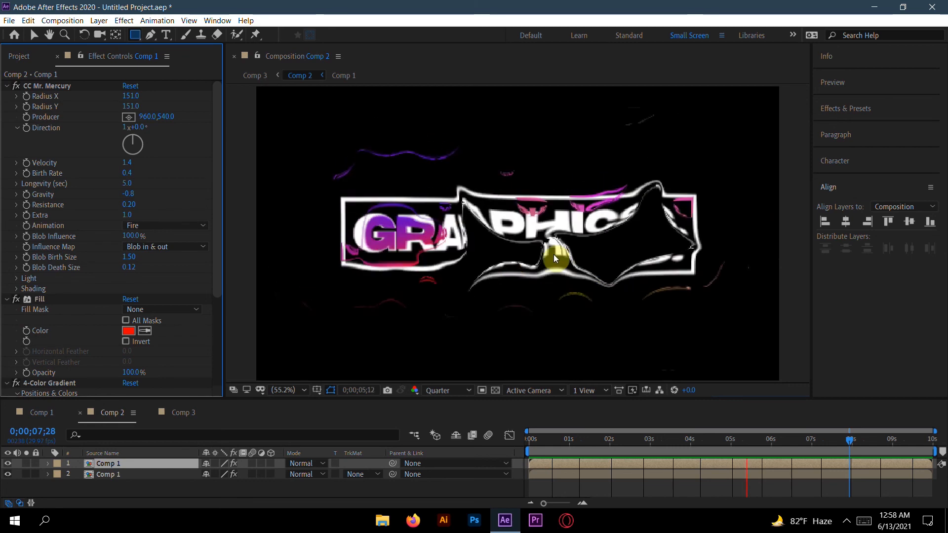
key(space)
click(184, 411)
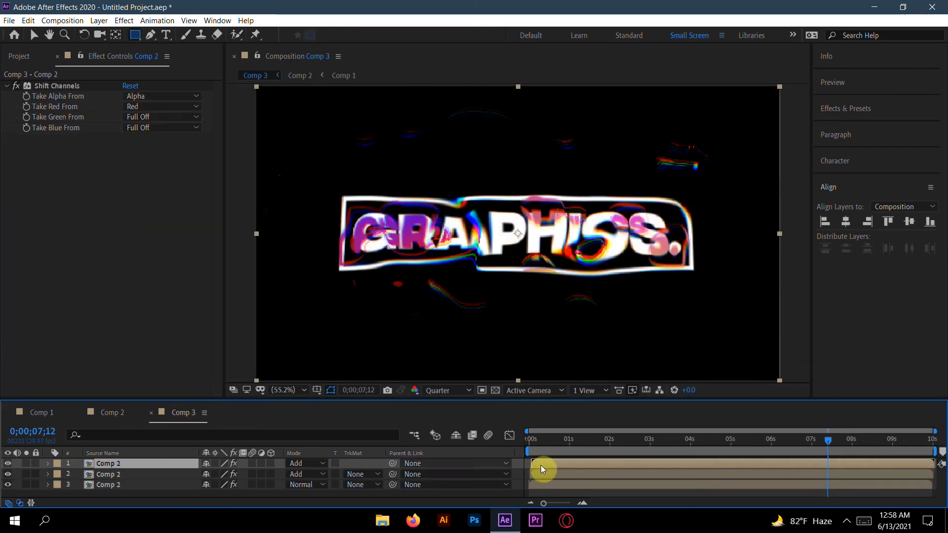
key(space)
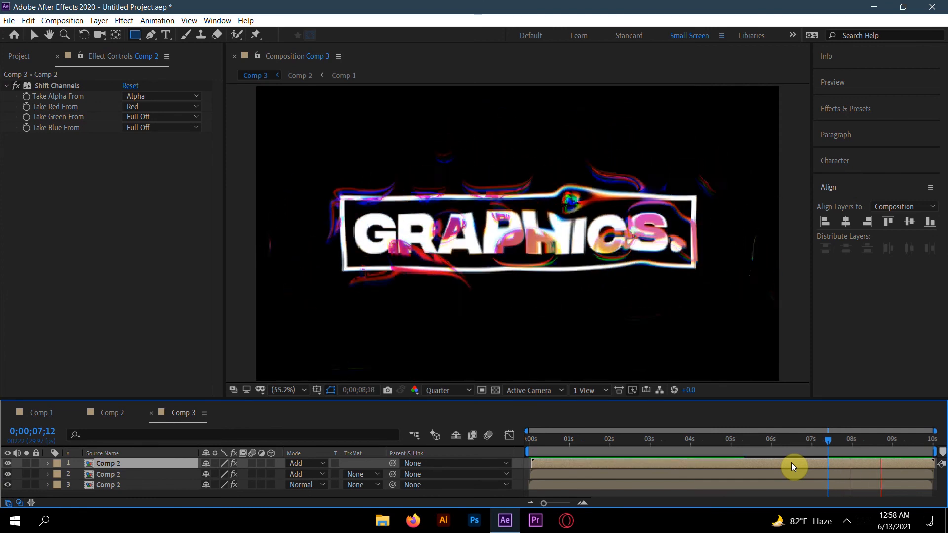